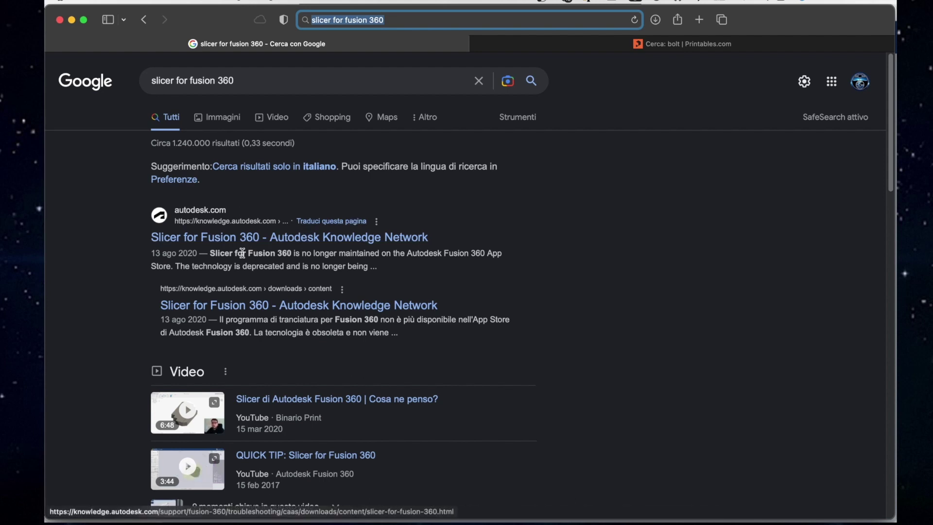
Step: Open the Autodesk Knowledge Network result for Slicer for Fusion 360
{"action": "left_click", "coordinate": [235, 238]}
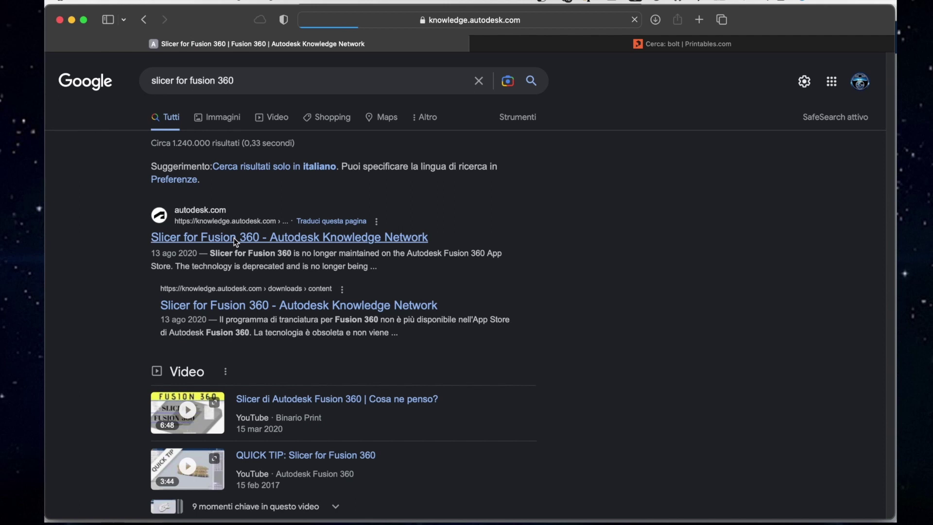
Step: Scroll the Autodesk article down to the Windows and Mac download files
{"action": "scroll", "coordinate": [291, 253], "scroll_direction": "down", "scroll_amount": 5}
{"action": "scroll", "coordinate": [372, 262], "scroll_direction": "down", "scroll_amount": 3}
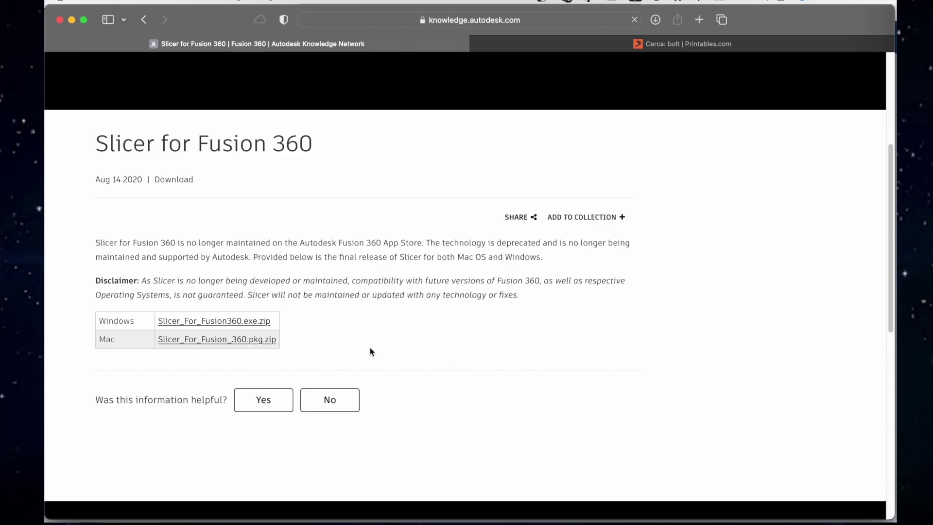
{"action": "scroll", "coordinate": [370, 348], "scroll_direction": "down", "scroll_amount": 2}
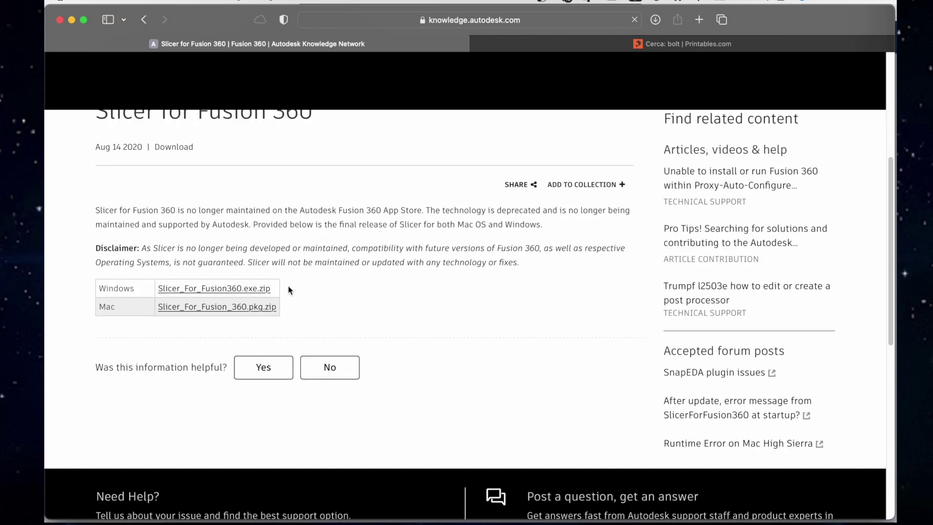
{"action": "mouse_move", "coordinate": [649, 505]}
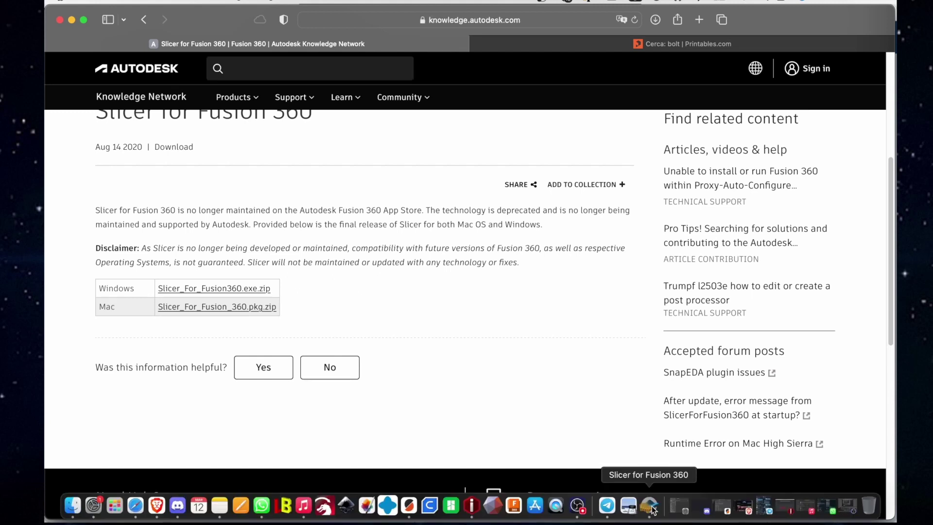
Step: In Slicer, import moai-flat-fixed.stl found by searching 'moai', then turn it upright
{"action": "left_click", "coordinate": [651, 507]}
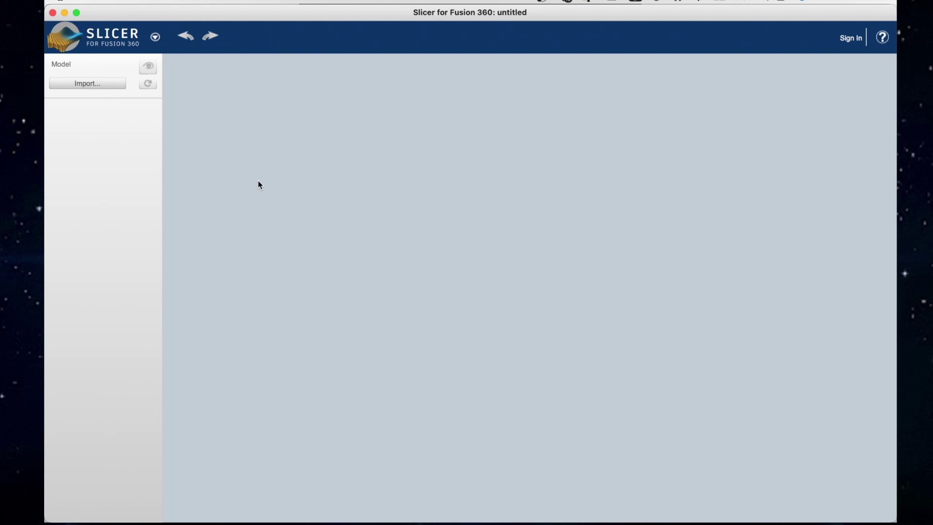
{"action": "left_click", "coordinate": [94, 87]}
{"action": "left_click", "coordinate": [649, 86]}
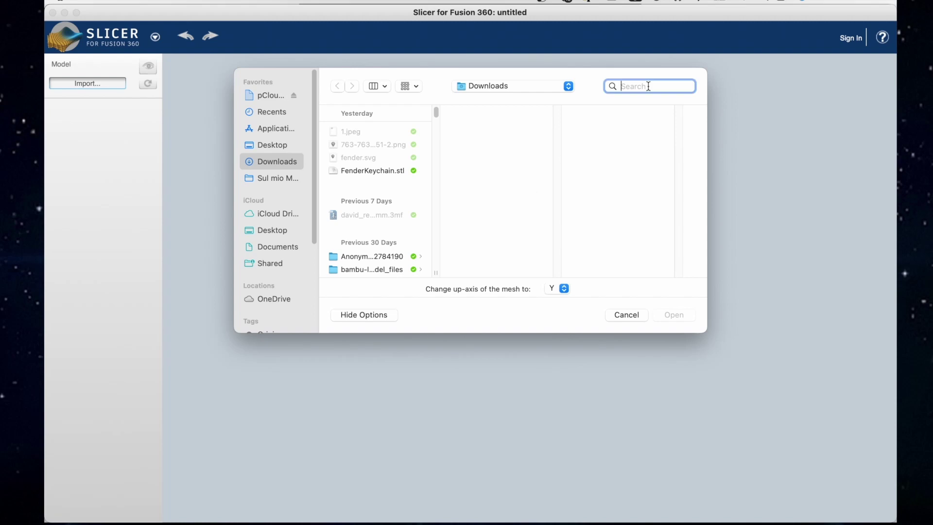
{"action": "type", "text": "mo"}
{"action": "type", "text": "ai"}
{"action": "key", "text": "Return"}
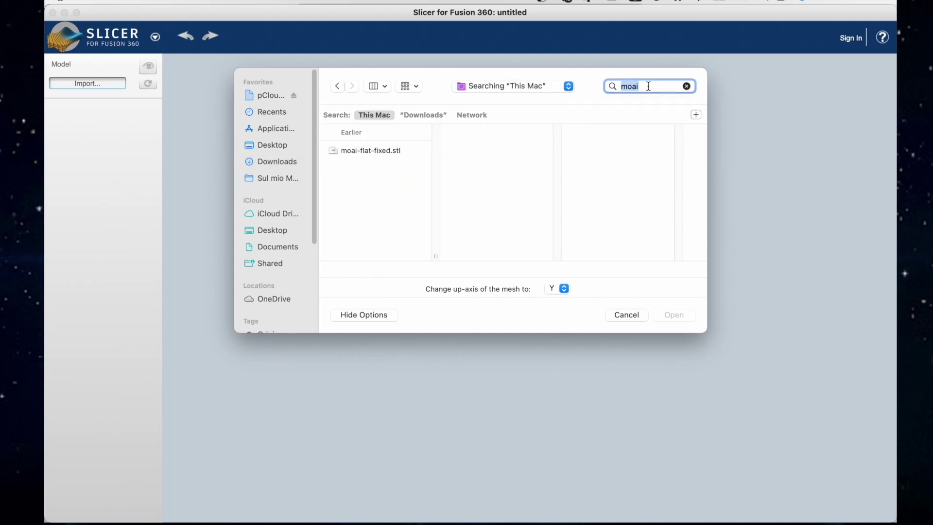
{"action": "left_click", "coordinate": [368, 151]}
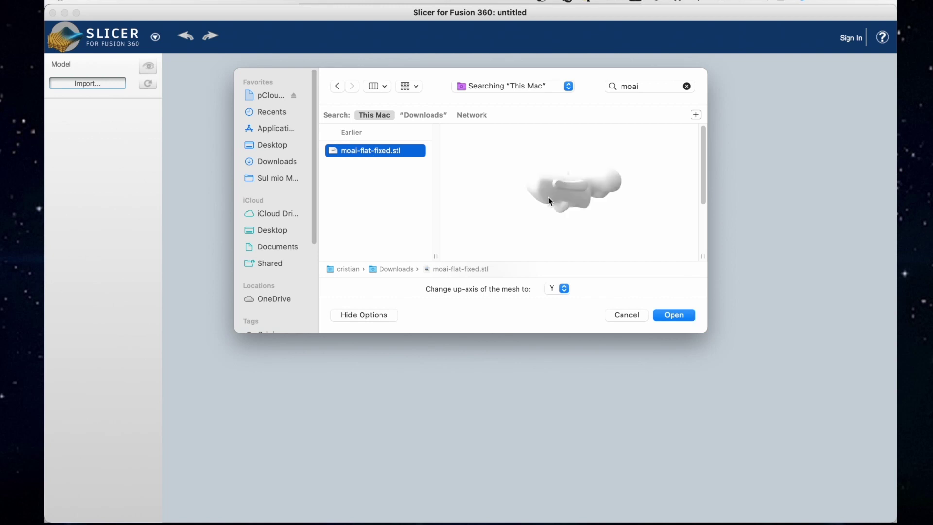
{"action": "left_click", "coordinate": [672, 317]}
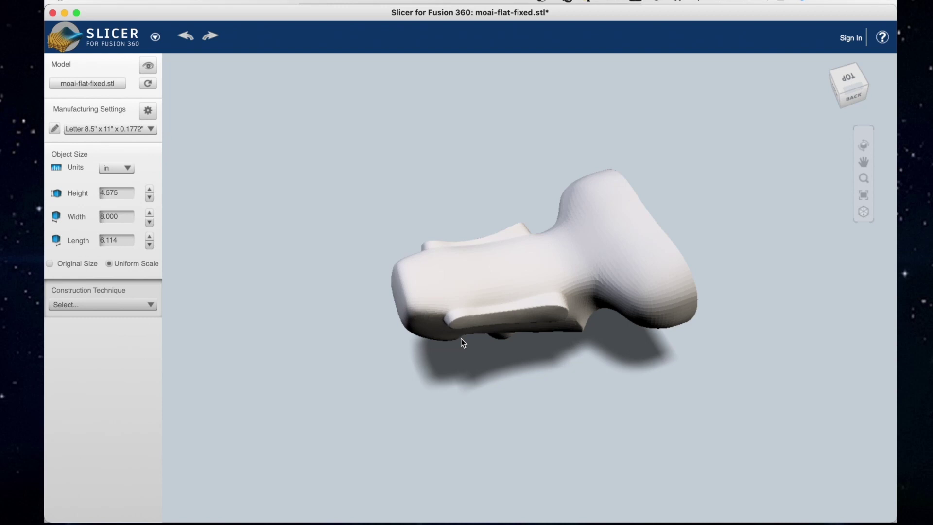
{"action": "mouse_move", "coordinate": [460, 338]}
{"action": "left_mouse_down"}
{"action": "mouse_move", "coordinate": [627, 172]}
{"action": "mouse_move", "coordinate": [645, 176]}
{"action": "left_mouse_up"}
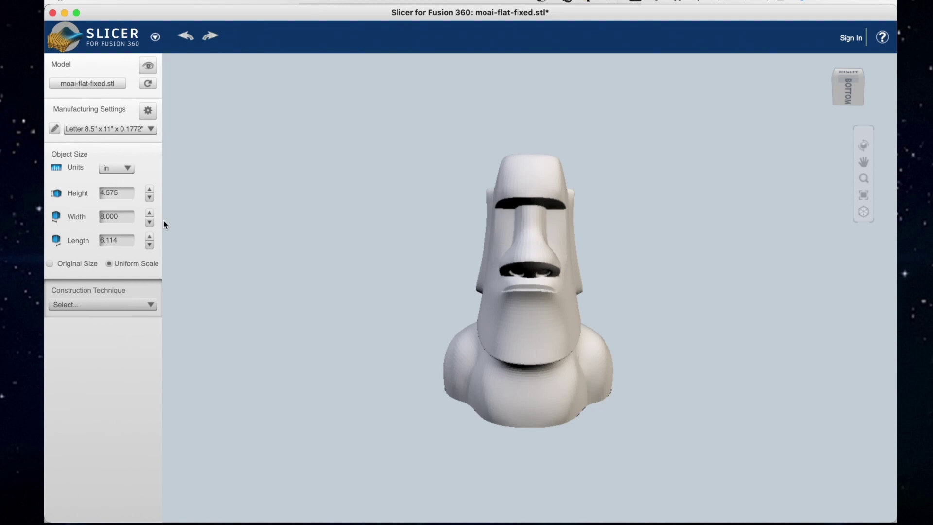
Step: Keep height 4.575 and the Letter 8.5" x 11" sheet, then open the Manufacturing Settings editor
{"action": "left_click", "coordinate": [102, 193]}
{"action": "left_click", "coordinate": [104, 115]}
{"action": "left_click", "coordinate": [121, 131]}
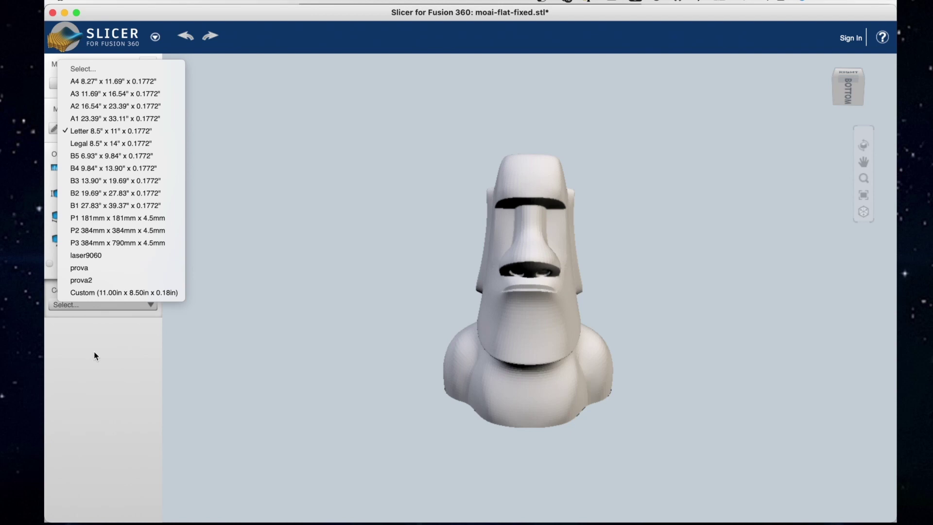
{"action": "left_click", "coordinate": [109, 132]}
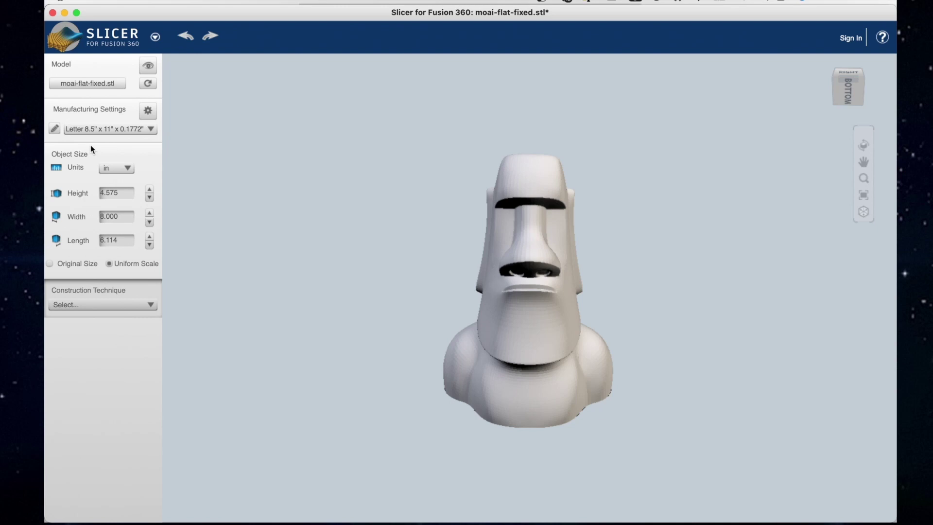
{"action": "left_click", "coordinate": [54, 129]}
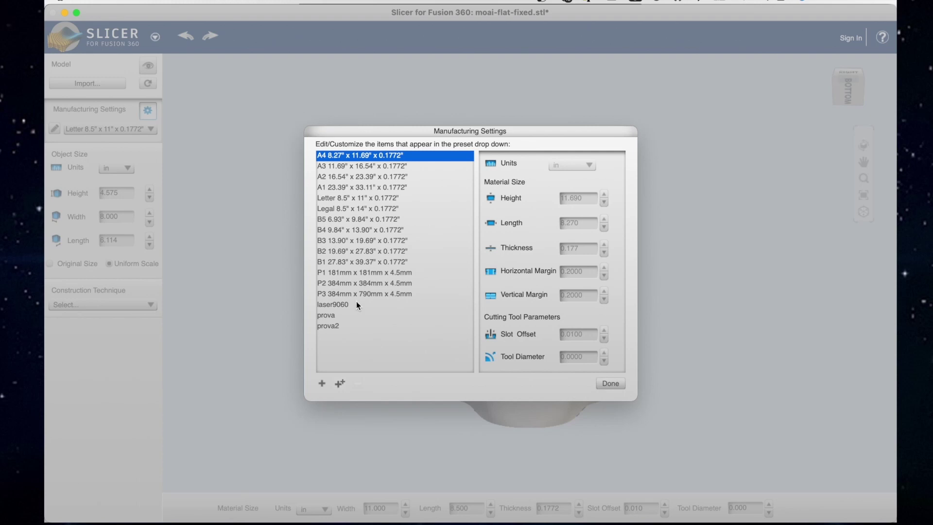
{"action": "left_click", "coordinate": [344, 306]}
{"action": "left_click", "coordinate": [590, 198]}
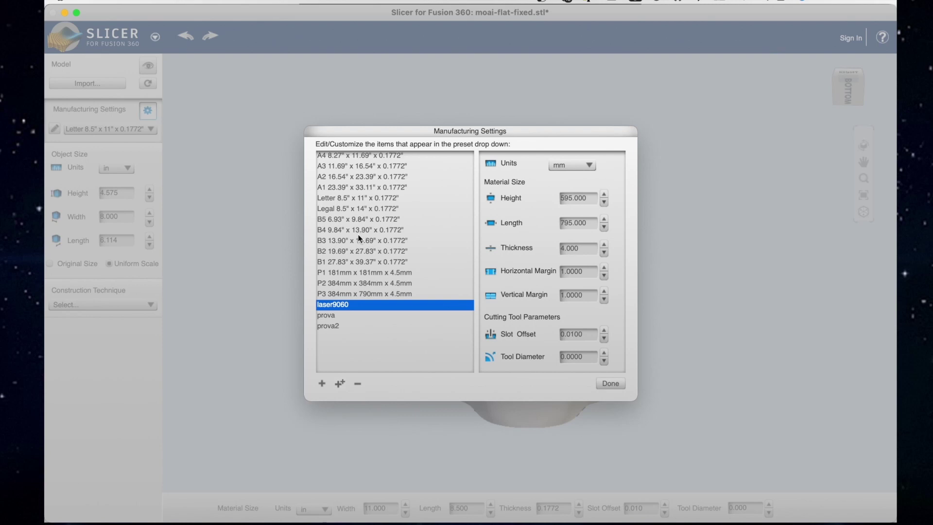
{"action": "left_click", "coordinate": [608, 384]}
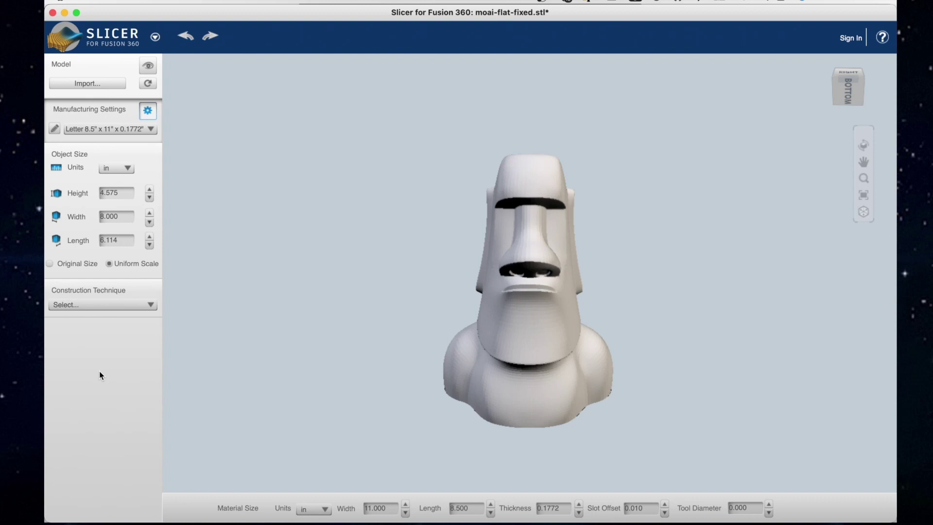
Step: Change Object Size units from in to cm, giving 11.622 × 20.320 × 15.529
{"action": "left_click", "coordinate": [125, 171]}
{"action": "left_click", "coordinate": [114, 180]}
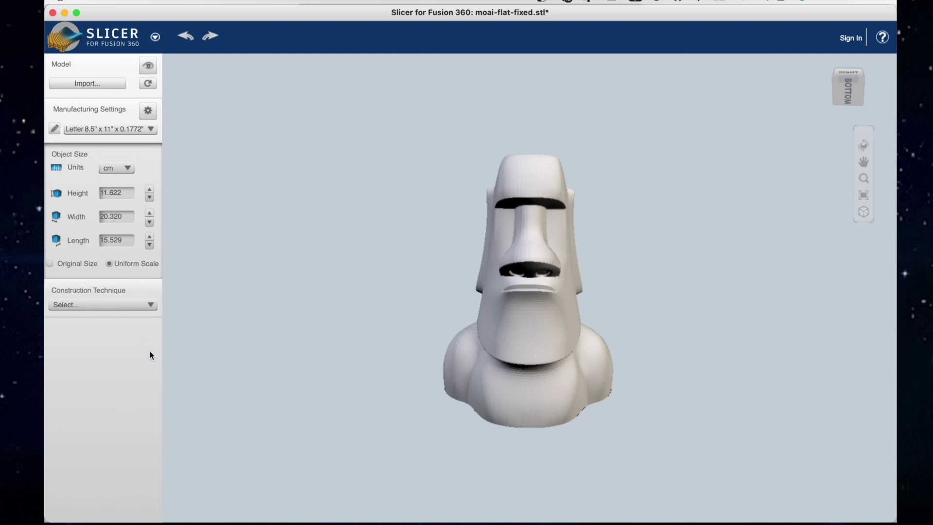
{"action": "left_click", "coordinate": [132, 308]}
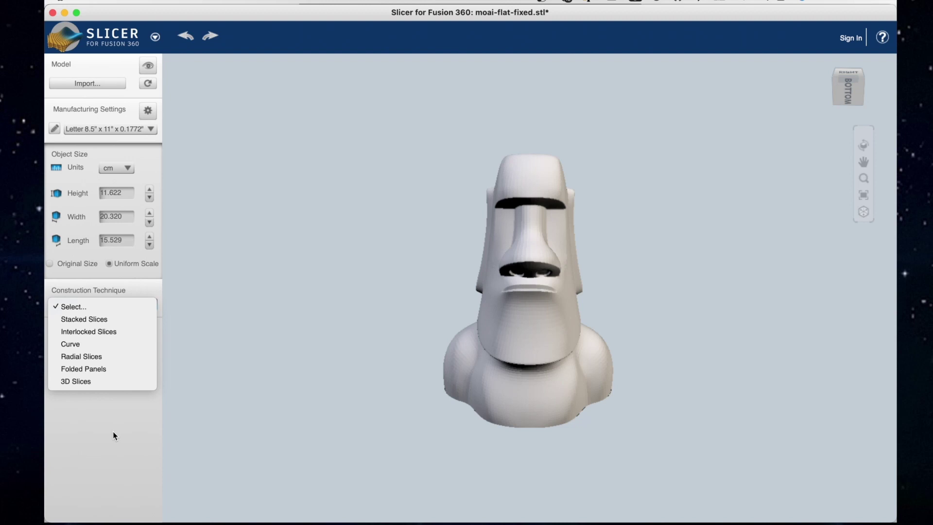
Step: Build the moai as Stacked Slices (11 sheets, 38 parts) and orbit to inspect it
{"action": "left_click", "coordinate": [101, 319]}
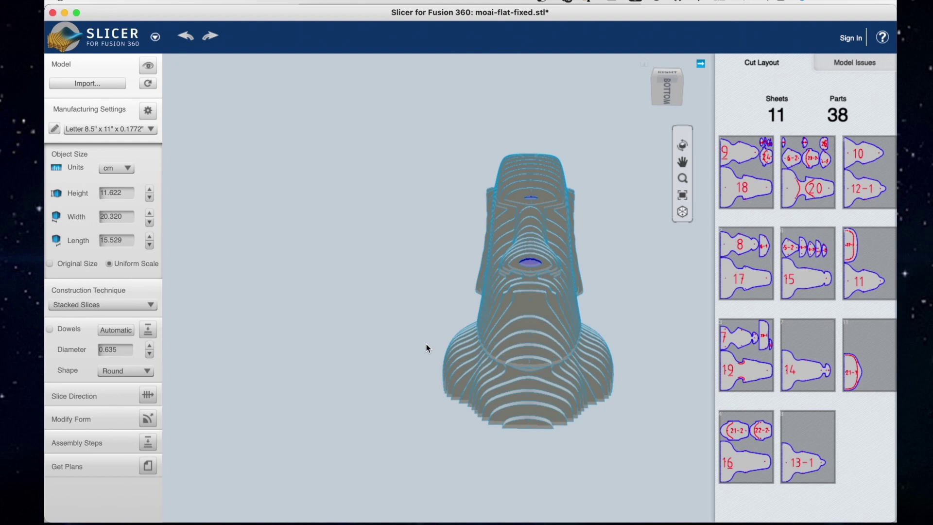
{"action": "mouse_move", "coordinate": [427, 348]}
{"action": "left_mouse_down"}
{"action": "mouse_move", "coordinate": [429, 321]}
{"action": "mouse_move", "coordinate": [538, 469]}
{"action": "mouse_move", "coordinate": [467, 391]}
{"action": "mouse_move", "coordinate": [393, 200]}
{"action": "left_mouse_up"}
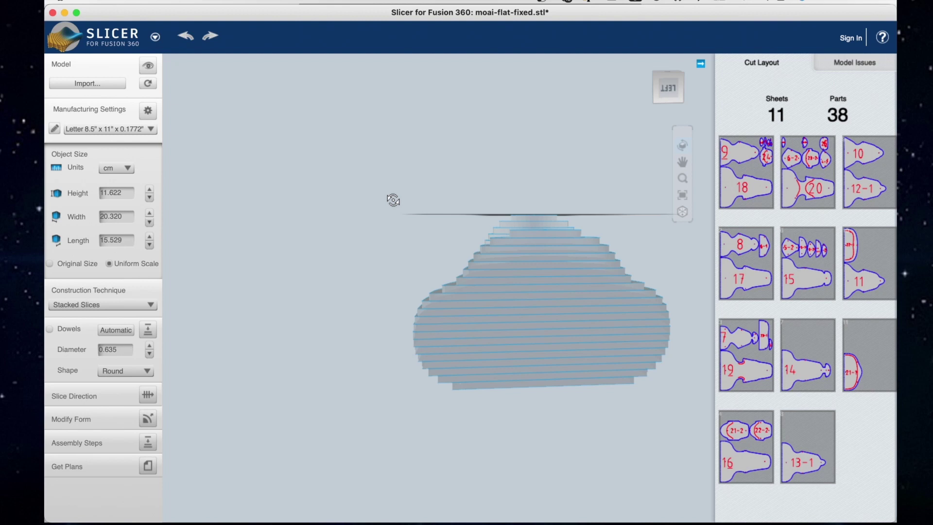
{"action": "left_click_drag", "start_coordinate": [393, 200], "coordinate": [73, 348]}
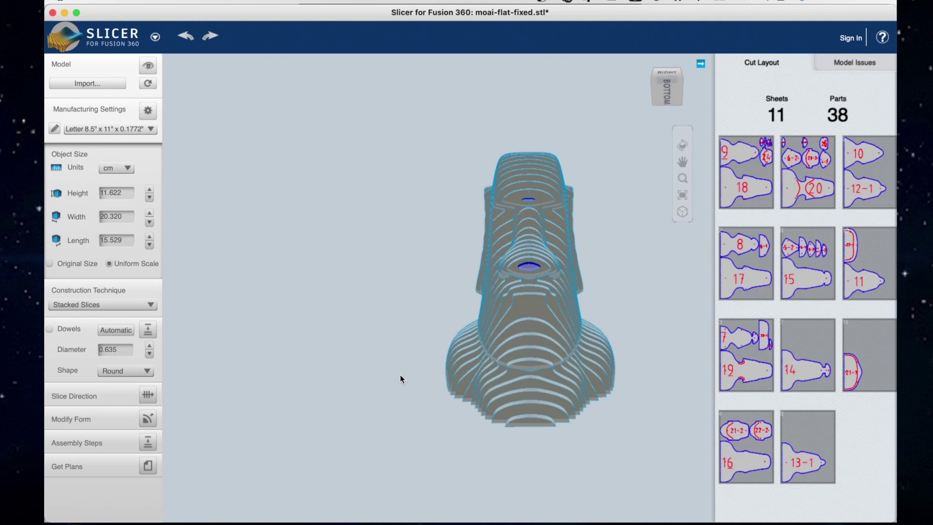
{"action": "left_click_drag", "start_coordinate": [401, 375], "coordinate": [398, 382]}
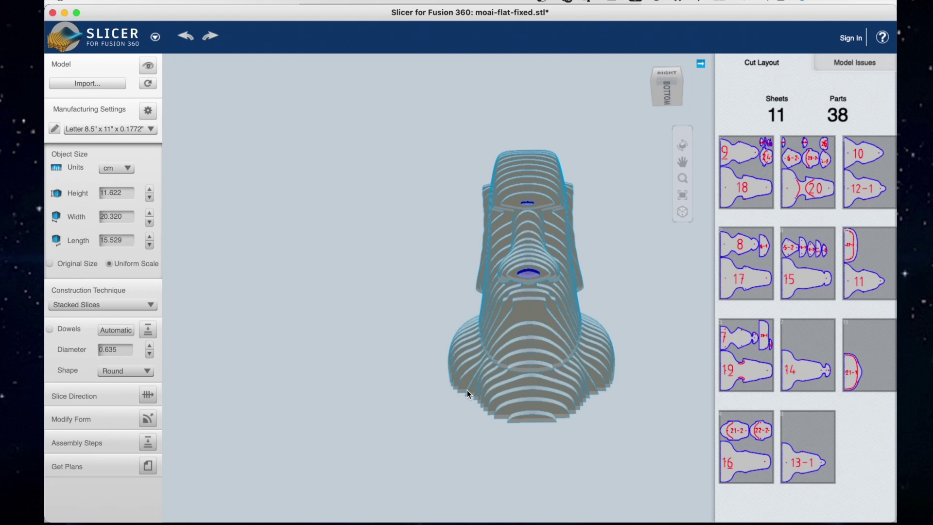
{"action": "mouse_move", "coordinate": [468, 390]}
{"action": "left_mouse_down"}
{"action": "mouse_move", "coordinate": [595, 202]}
{"action": "mouse_move", "coordinate": [606, 170]}
{"action": "mouse_move", "coordinate": [605, 184]}
{"action": "mouse_move", "coordinate": [505, 156]}
{"action": "left_mouse_up"}
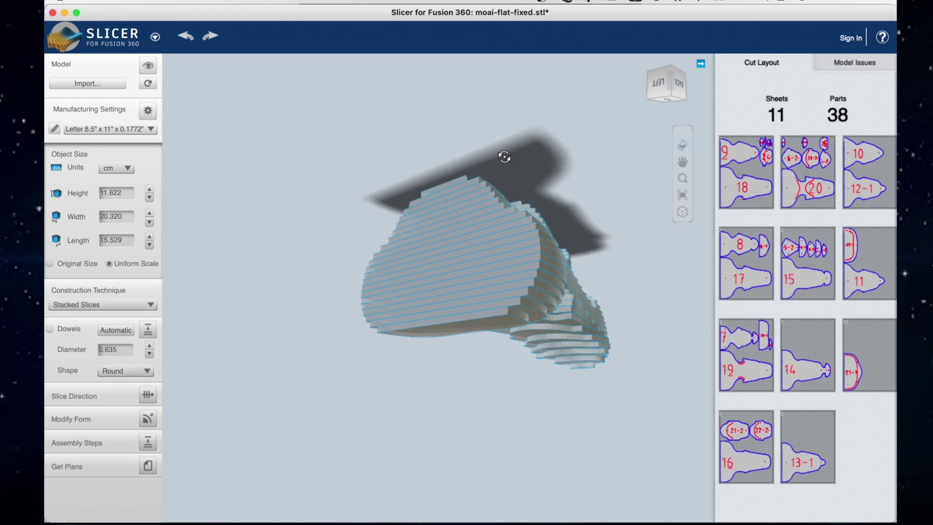
{"action": "left_click_drag", "start_coordinate": [504, 156], "coordinate": [451, 363]}
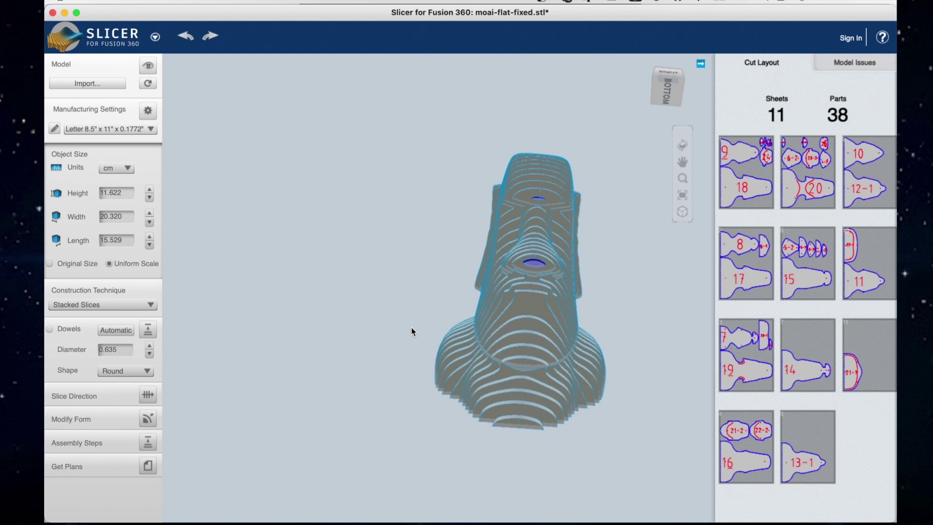
Step: Switch the construction technique to Interlocked Slices
{"action": "mouse_move", "coordinate": [411, 328]}
{"action": "left_mouse_down"}
{"action": "mouse_move", "coordinate": [395, 268]}
{"action": "mouse_move", "coordinate": [393, 308]}
{"action": "mouse_move", "coordinate": [384, 313]}
{"action": "left_mouse_up"}
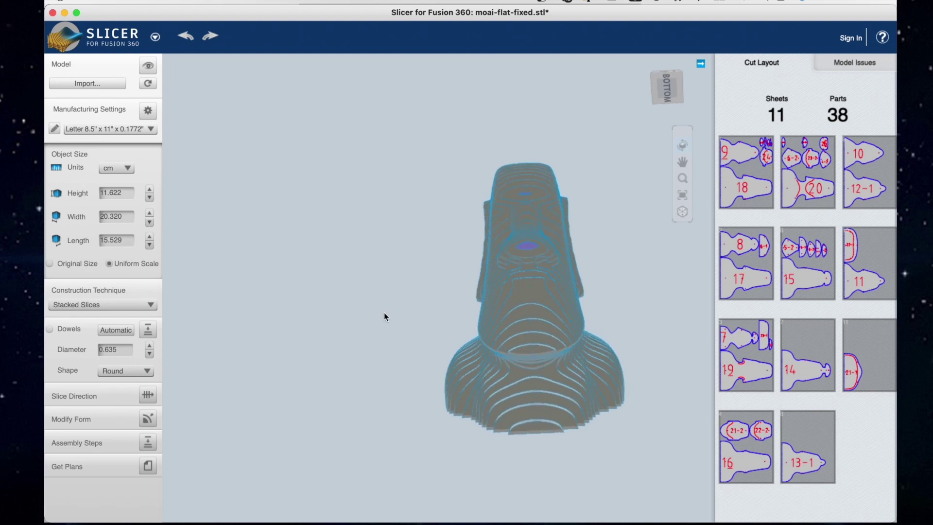
{"action": "left_click", "coordinate": [155, 305]}
{"action": "left_click", "coordinate": [130, 319]}
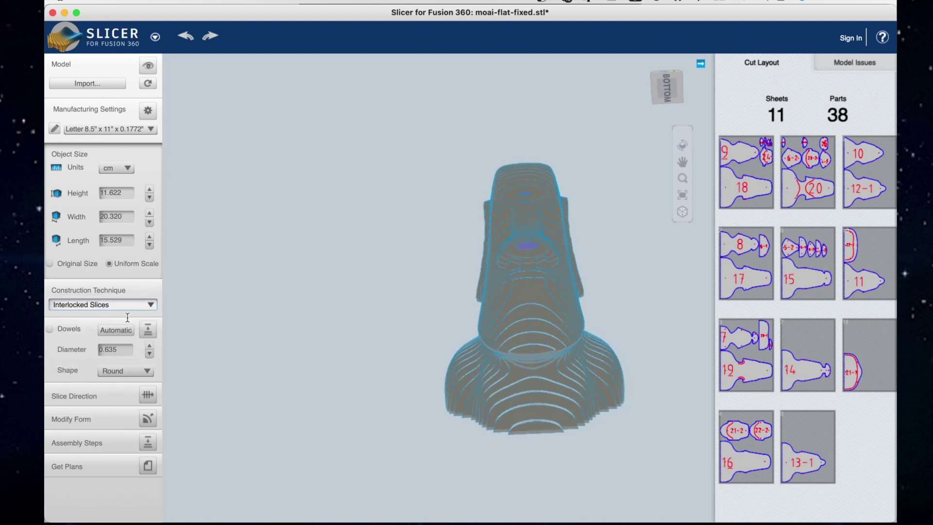
Step: Inspect the interlocked slices and lower the second-axis count from 10 to 9 (5 sheets, 18 parts)
{"action": "mouse_move", "coordinate": [403, 319]}
{"action": "left_mouse_down"}
{"action": "mouse_move", "coordinate": [470, 378]}
{"action": "mouse_move", "coordinate": [472, 267]}
{"action": "mouse_move", "coordinate": [526, 204]}
{"action": "mouse_move", "coordinate": [576, 121]}
{"action": "mouse_move", "coordinate": [460, 231]}
{"action": "mouse_move", "coordinate": [420, 253]}
{"action": "mouse_move", "coordinate": [524, 411]}
{"action": "mouse_move", "coordinate": [423, 343]}
{"action": "left_mouse_up"}
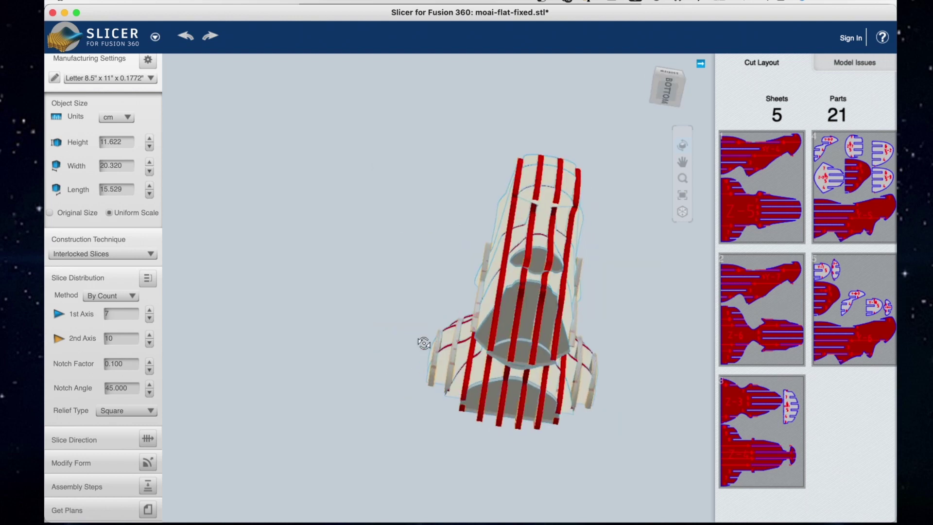
{"action": "mouse_move", "coordinate": [424, 343]}
{"action": "left_mouse_down"}
{"action": "mouse_move", "coordinate": [407, 299]}
{"action": "mouse_move", "coordinate": [406, 322]}
{"action": "mouse_move", "coordinate": [401, 316]}
{"action": "left_mouse_up"}
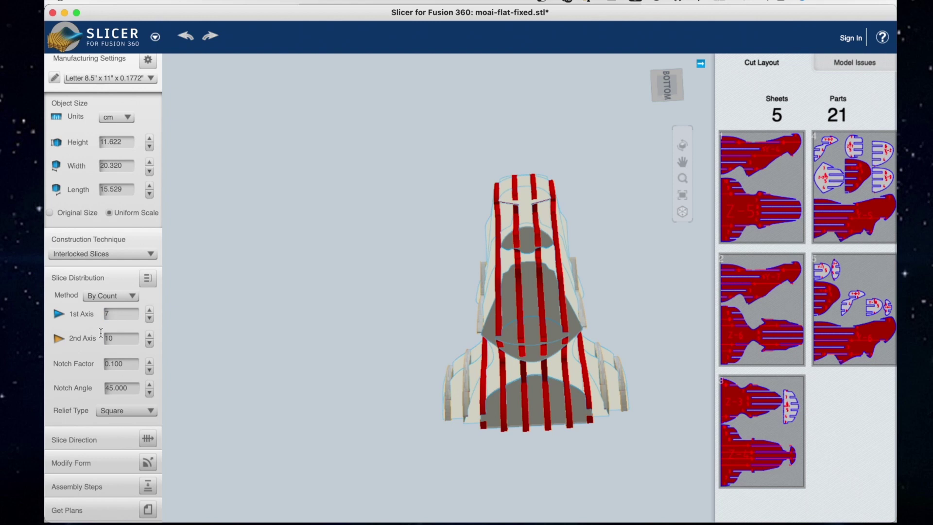
{"action": "left_click", "coordinate": [128, 343]}
{"action": "left_click", "coordinate": [195, 364]}
{"action": "left_click_drag", "start_coordinate": [375, 346], "coordinate": [358, 383]}
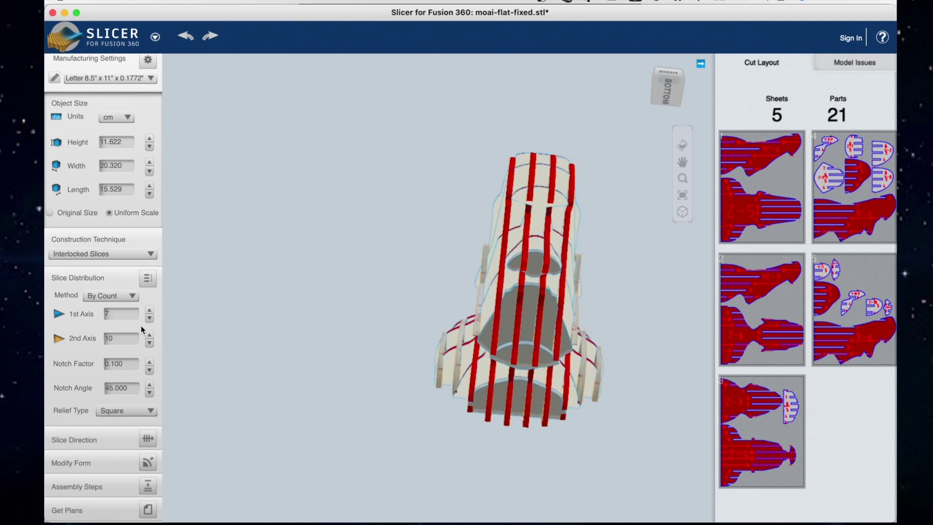
{"action": "left_click", "coordinate": [149, 342]}
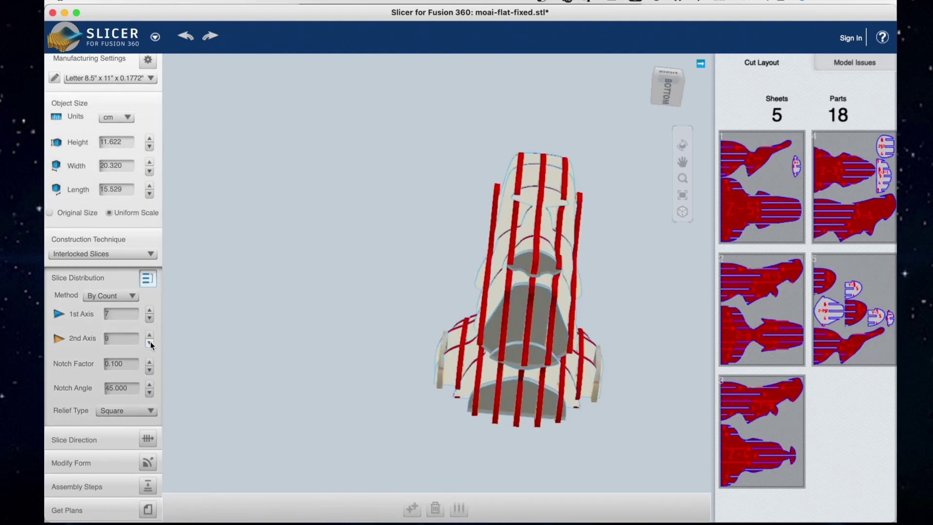
Step: Try second-axis slice counts 7, 11 and 13, settling on 14 (6 sheets, 25 parts)
{"action": "double_click", "coordinate": [150, 342]}
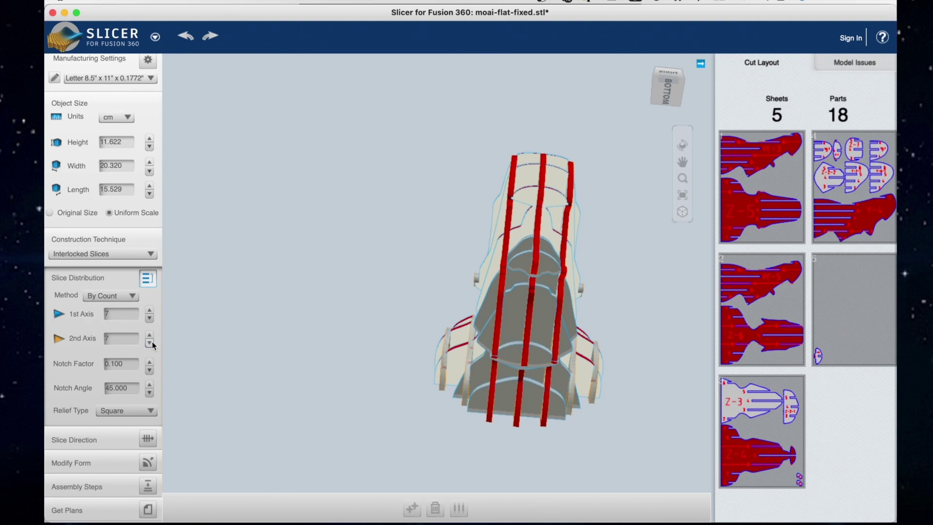
{"action": "left_click_drag", "start_coordinate": [311, 340], "coordinate": [347, 337]}
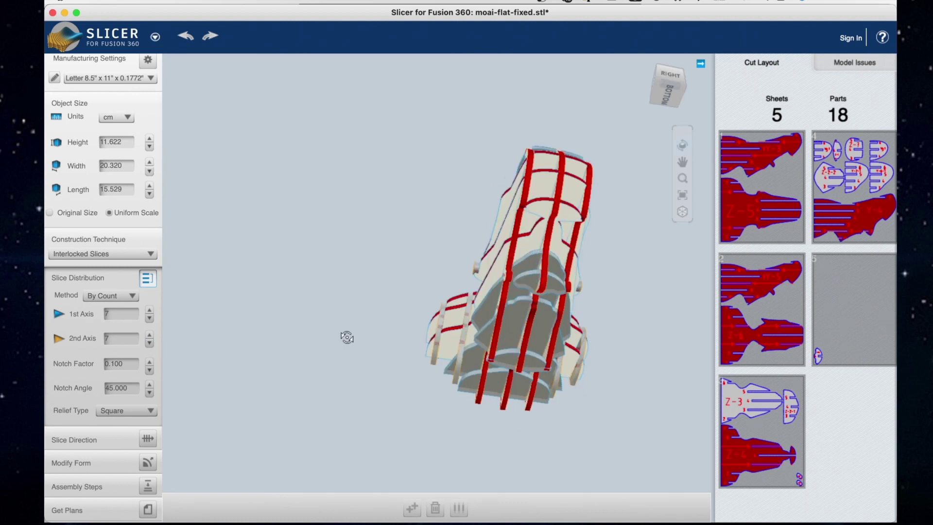
{"action": "left_click_drag", "start_coordinate": [347, 338], "coordinate": [153, 338]}
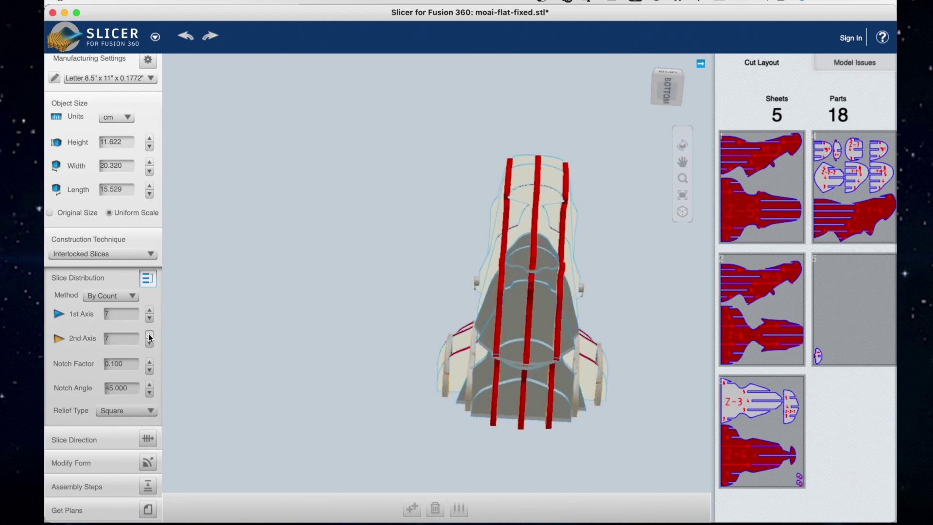
{"action": "left_click", "coordinate": [150, 336]}
{"action": "left_click", "coordinate": [150, 336]}
{"action": "left_click", "coordinate": [149, 336]}
{"action": "left_click", "coordinate": [150, 336]}
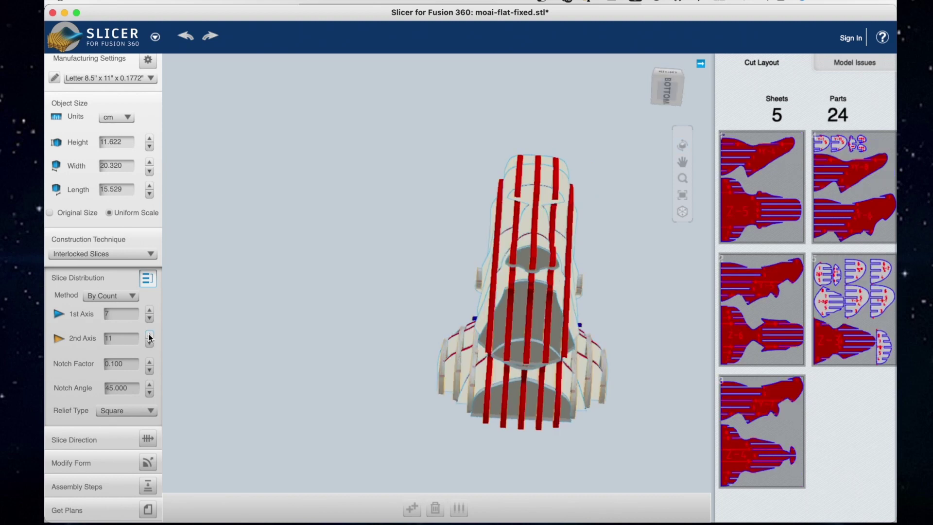
{"action": "left_click", "coordinate": [150, 336]}
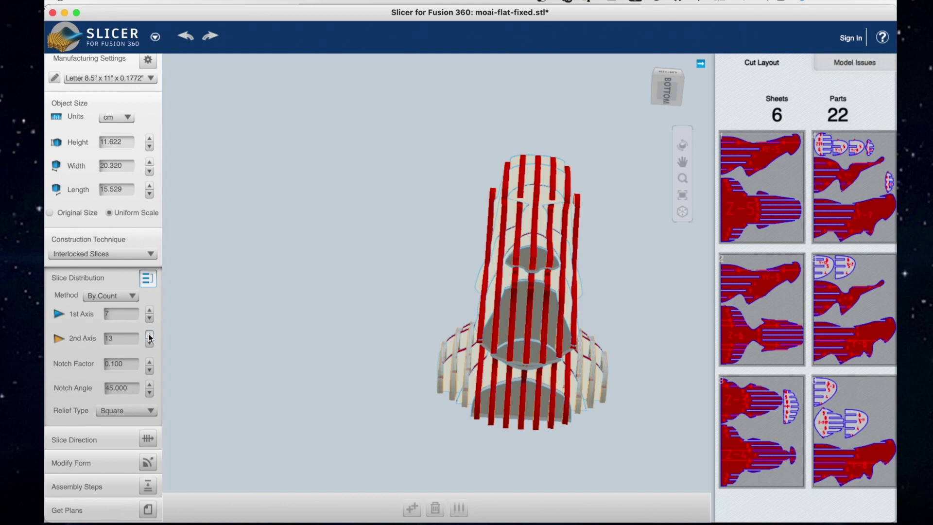
{"action": "left_click", "coordinate": [150, 336]}
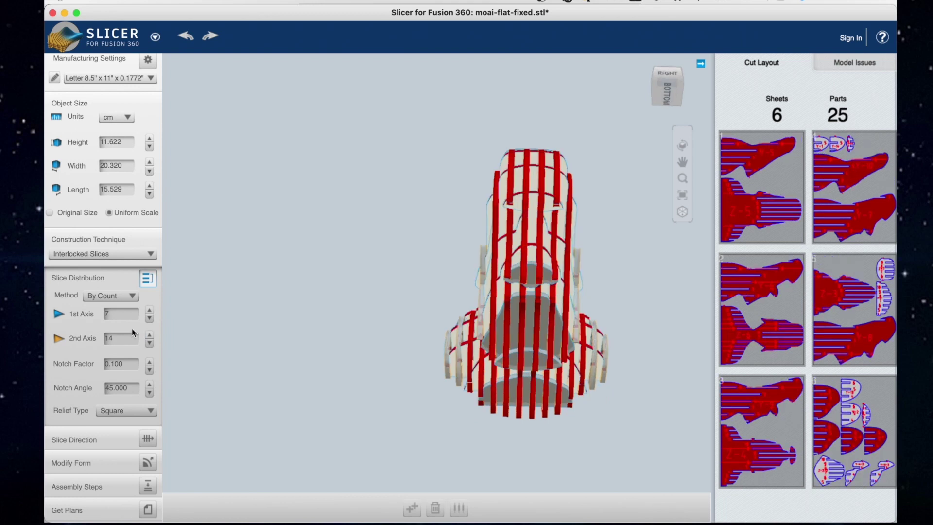
{"action": "left_click", "coordinate": [121, 254]}
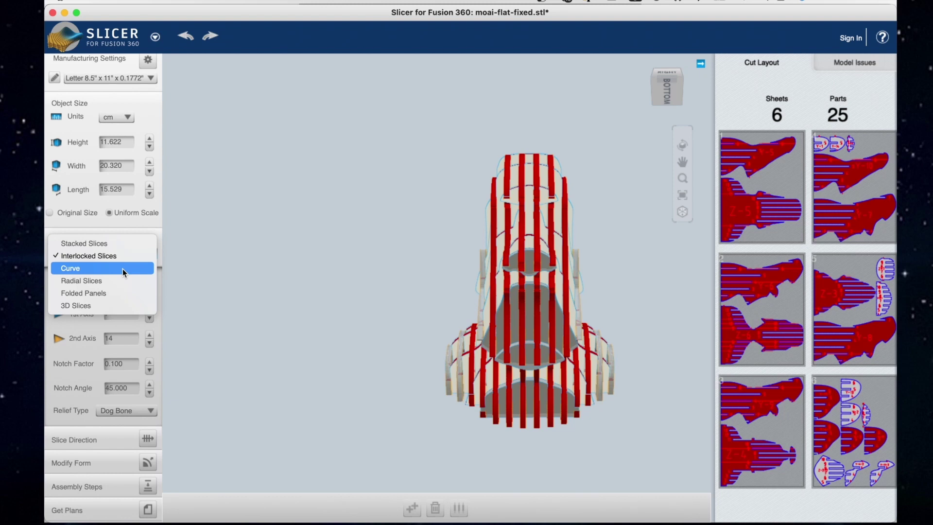
Step: Switch the construction technique to Curve and orbit to inspect the curved slices
{"action": "left_click", "coordinate": [122, 269]}
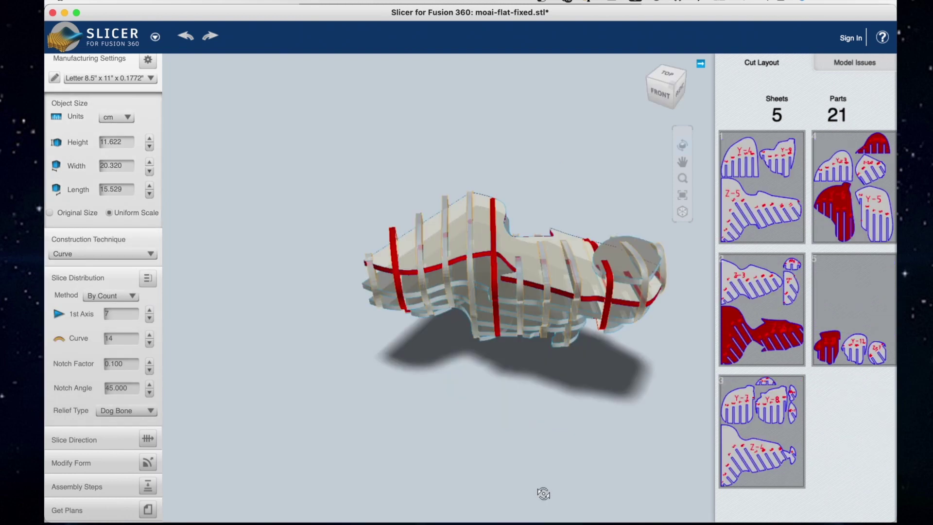
{"action": "left_click_drag", "start_coordinate": [543, 494], "coordinate": [412, 289]}
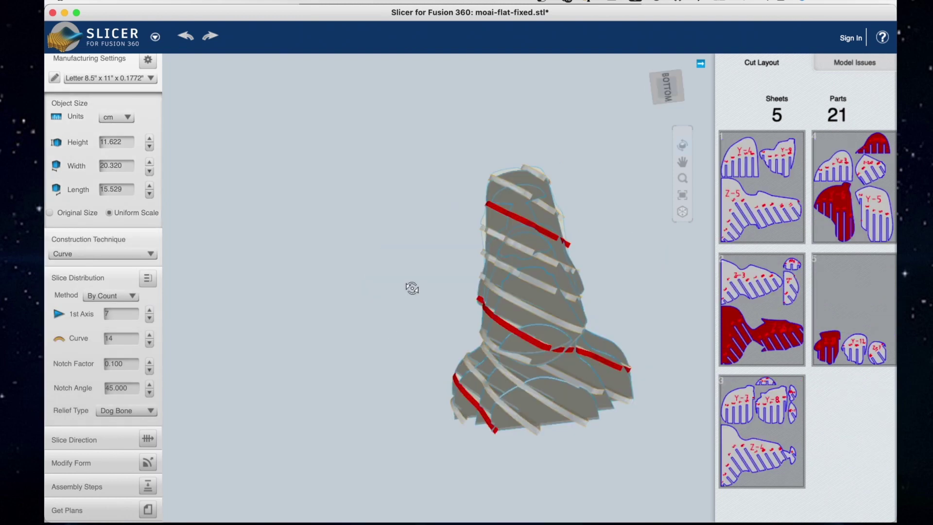
{"action": "left_click_drag", "start_coordinate": [412, 288], "coordinate": [430, 297]}
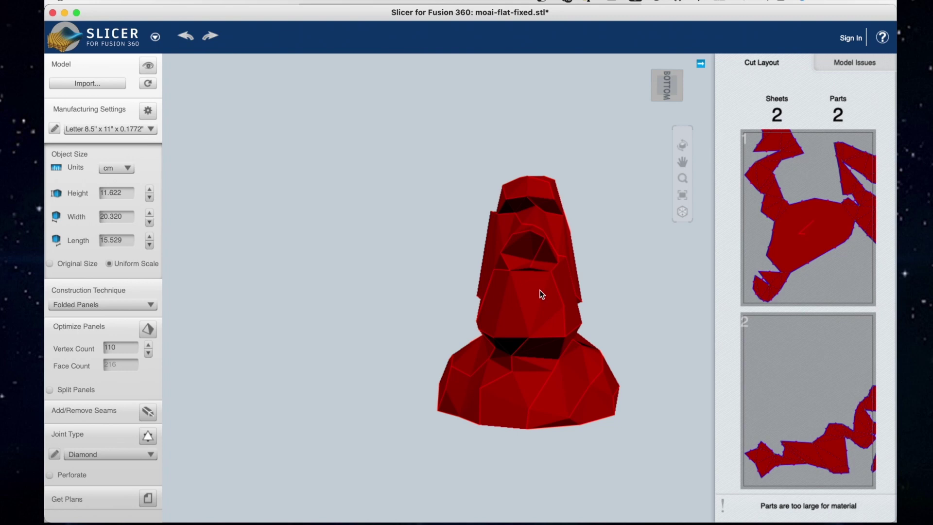
Step: Lower the folded-panel vertex count from 110 to 90 (176 faces, 4 parts on 3 sheets) and inspect
{"action": "left_click_drag", "start_coordinate": [540, 289], "coordinate": [718, 262]}
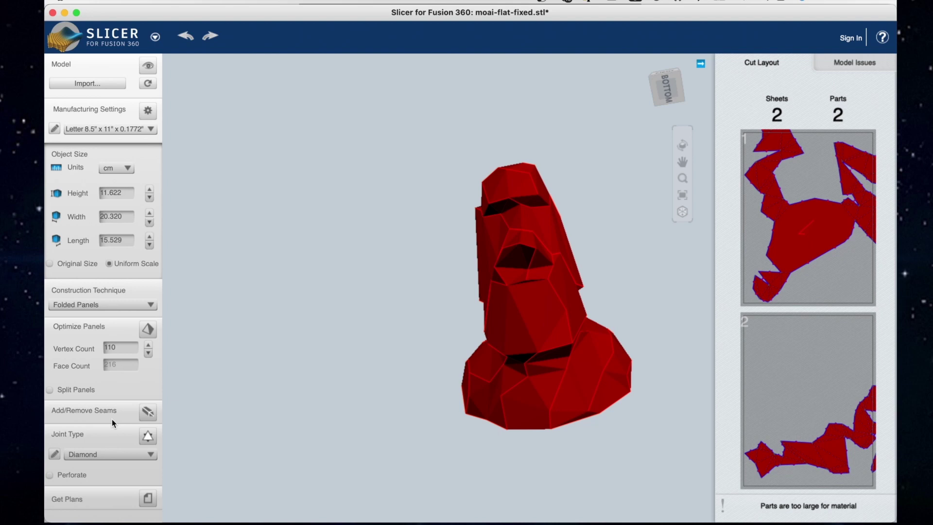
{"action": "left_click", "coordinate": [148, 354]}
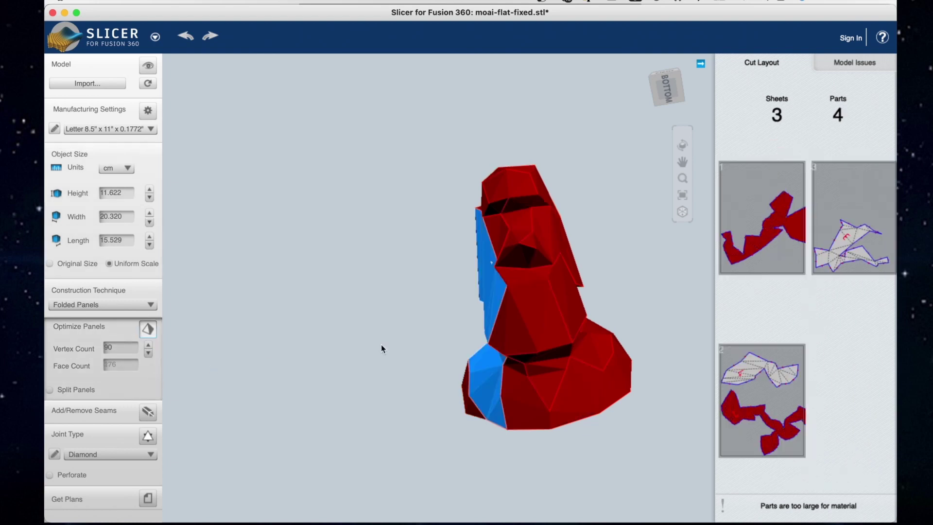
{"action": "mouse_move", "coordinate": [380, 344]}
{"action": "left_mouse_down"}
{"action": "mouse_move", "coordinate": [456, 262]}
{"action": "mouse_move", "coordinate": [523, 362]}
{"action": "mouse_move", "coordinate": [530, 405]}
{"action": "left_mouse_up"}
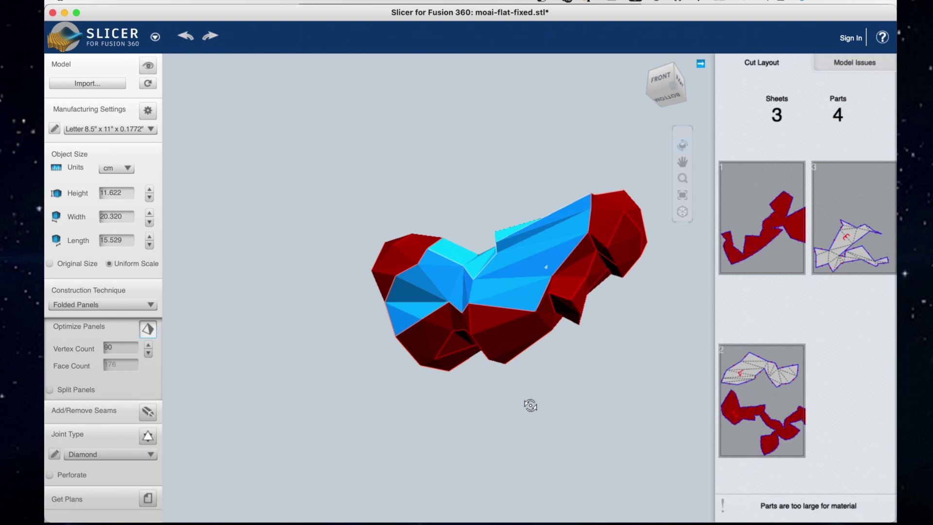
{"action": "left_click_drag", "start_coordinate": [531, 405], "coordinate": [177, 323]}
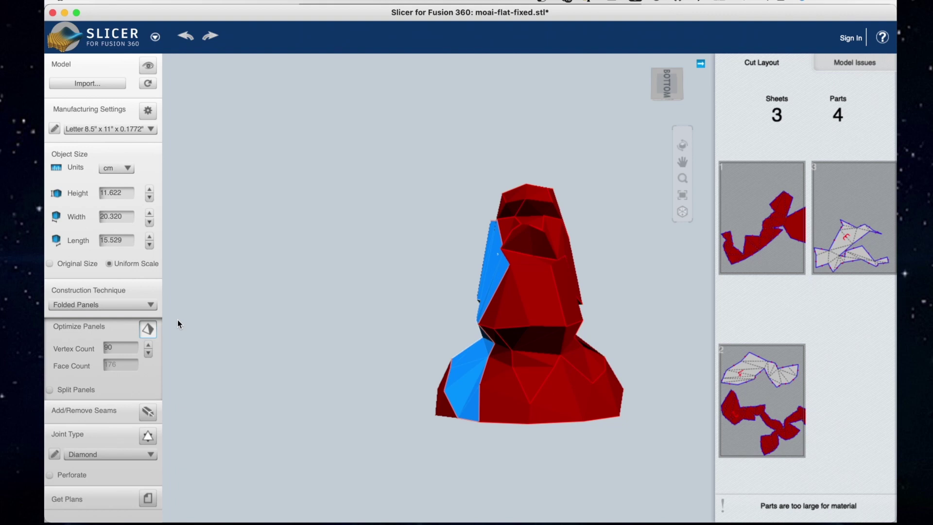
{"action": "left_click_drag", "start_coordinate": [178, 324], "coordinate": [118, 388]}
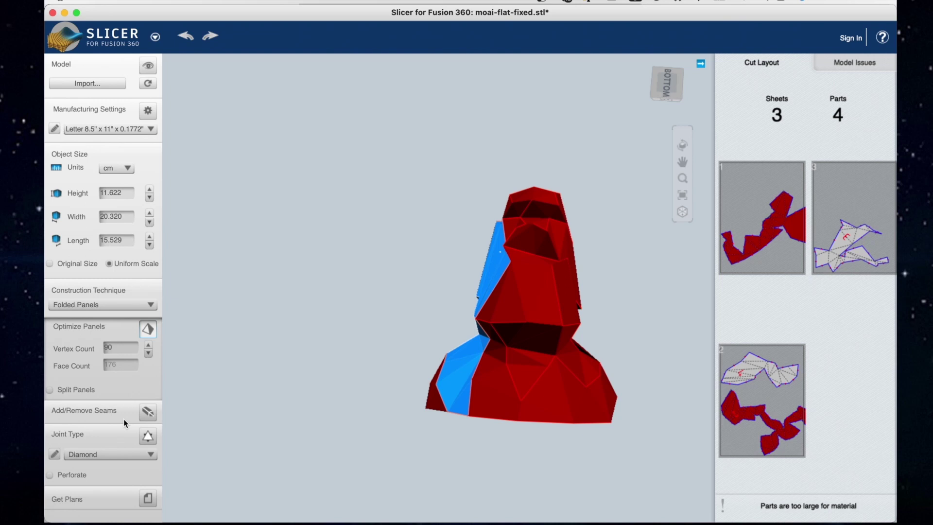
{"action": "left_click", "coordinate": [109, 454]}
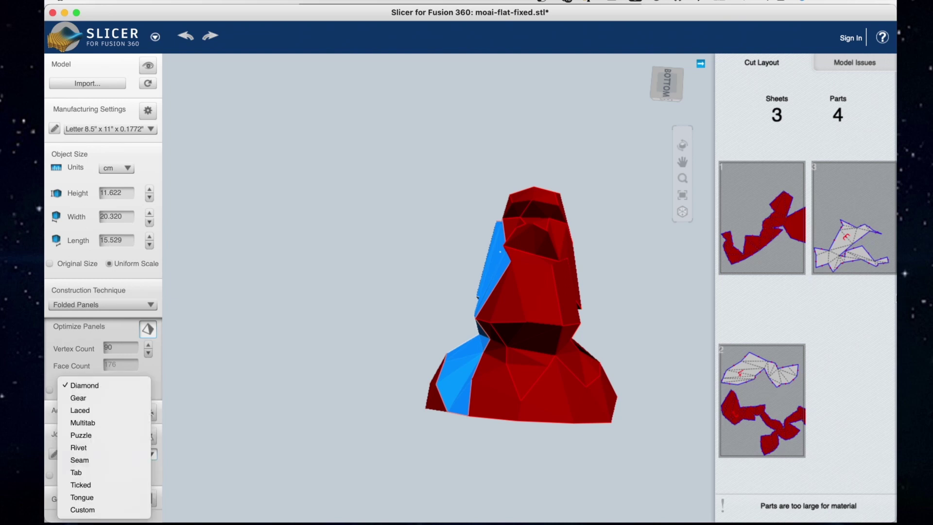
Step: Open cut sheet 1 and scroll through it for a closer look
{"action": "left_click", "coordinate": [761, 233]}
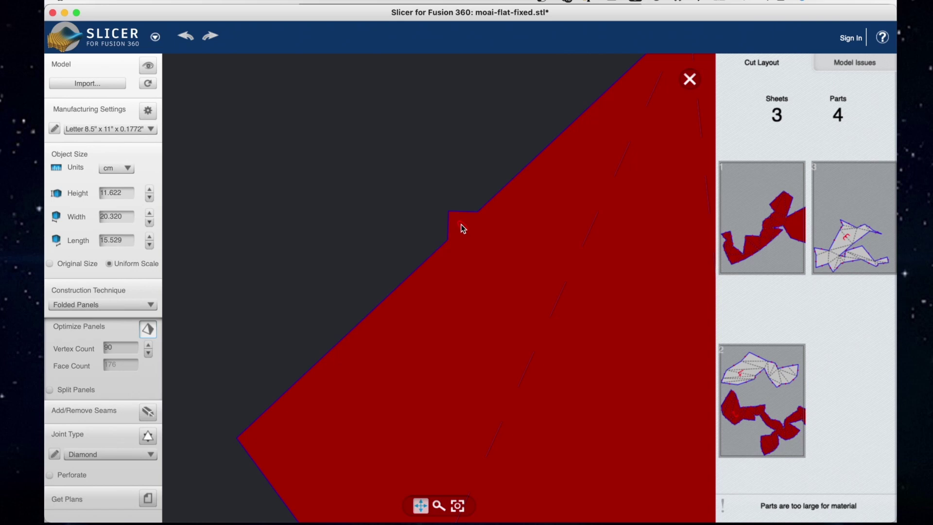
{"action": "scroll", "coordinate": [603, 401], "scroll_direction": "down", "scroll_amount": 5}
{"action": "scroll", "coordinate": [589, 393], "scroll_direction": "down", "scroll_amount": 2}
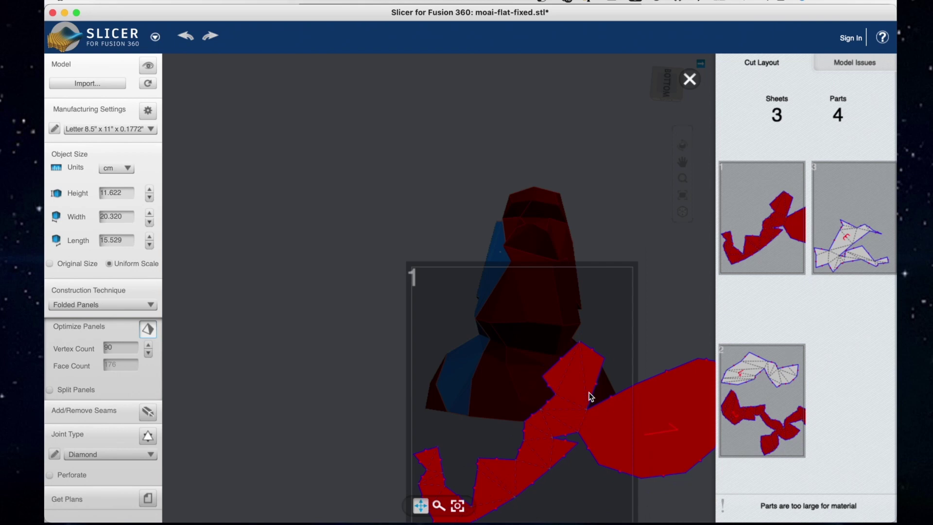
Step: Change the joint type to Puzzle and close the assembly preview
{"action": "left_click", "coordinate": [111, 454]}
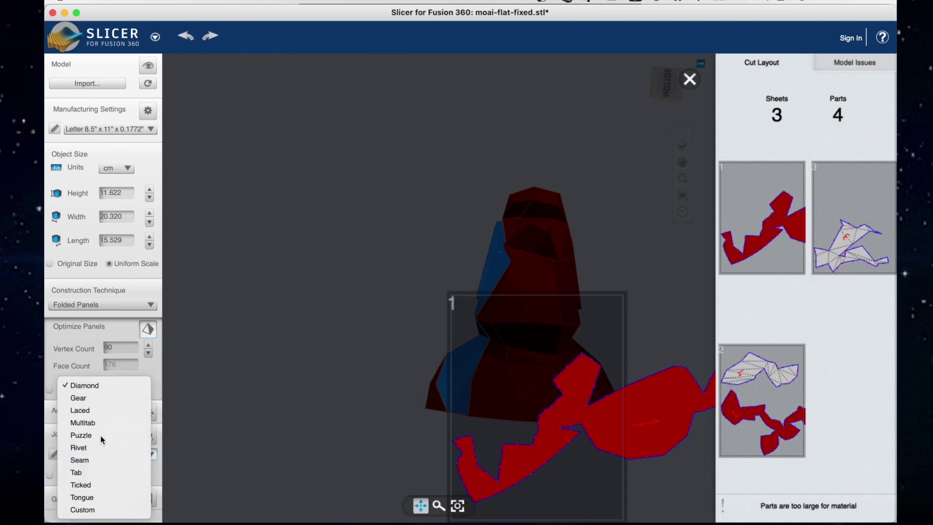
{"action": "left_click", "coordinate": [100, 435]}
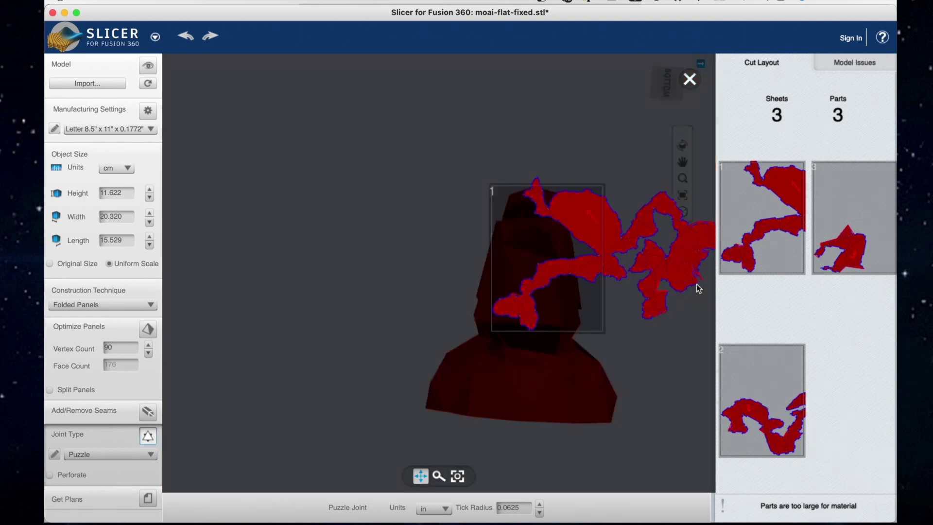
{"action": "left_click", "coordinate": [690, 80]}
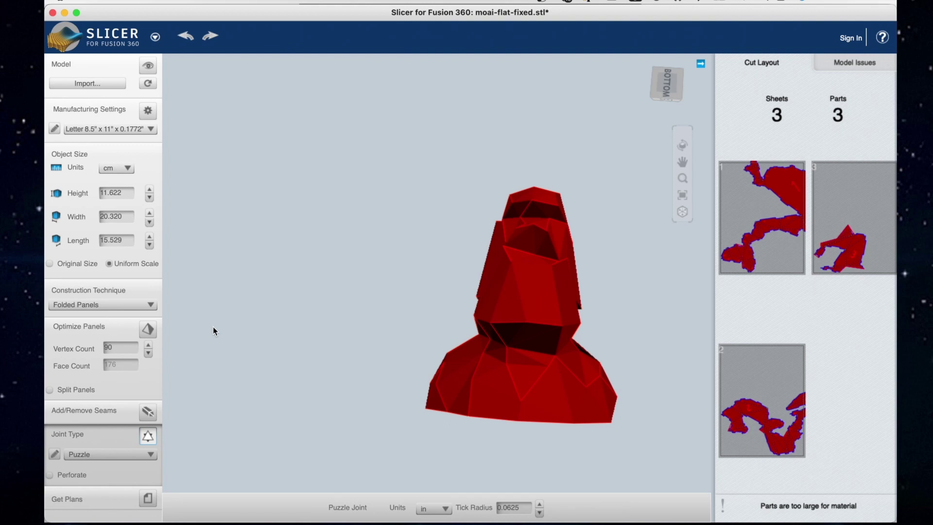
Step: Try 3D Slices, orbit to inspect the contour slices, then switch to Stacked Slices
{"action": "key", "text": "Down"}
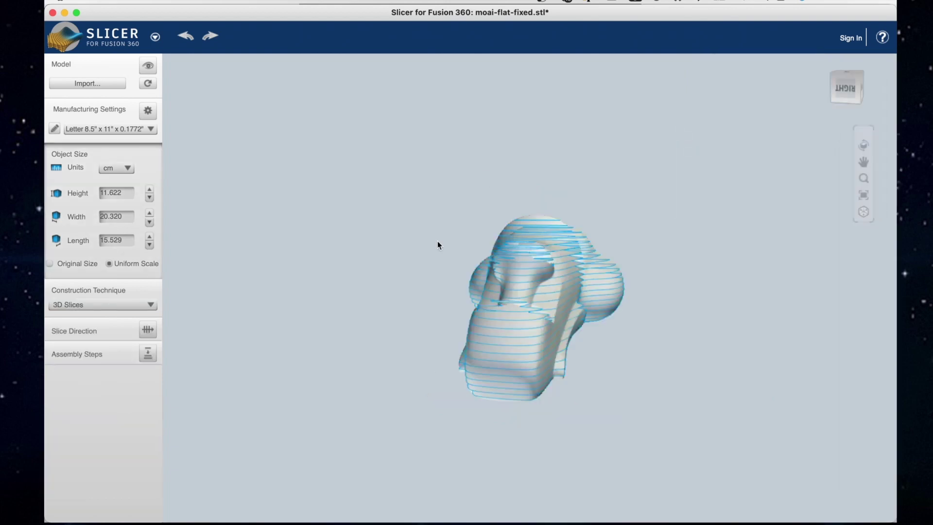
{"action": "left_click_drag", "start_coordinate": [453, 227], "coordinate": [485, 238]}
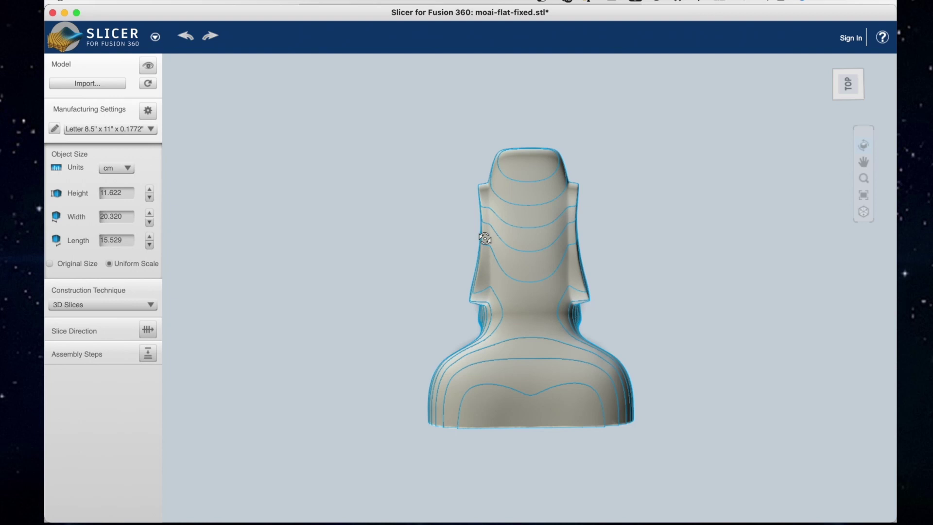
{"action": "left_click_drag", "start_coordinate": [485, 239], "coordinate": [279, 216]}
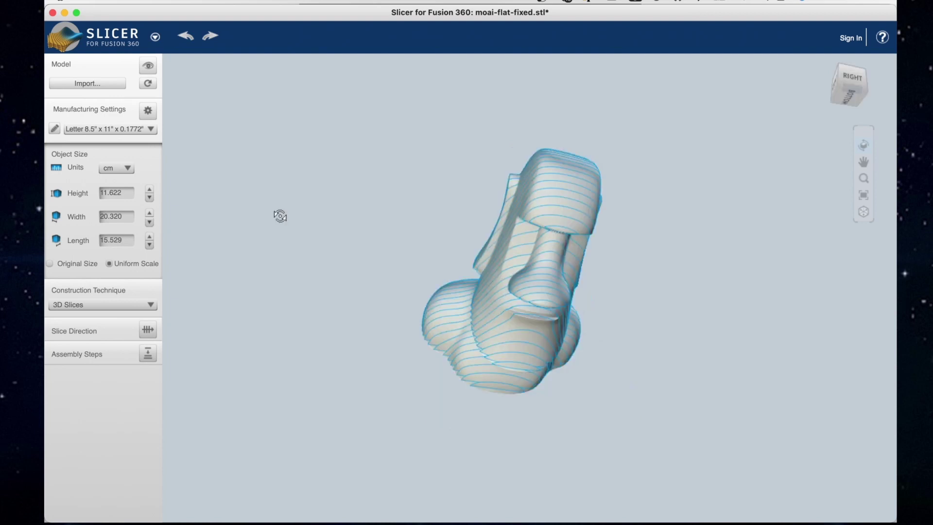
{"action": "mouse_move", "coordinate": [280, 215]}
{"action": "left_mouse_down"}
{"action": "mouse_move", "coordinate": [444, 162]}
{"action": "mouse_move", "coordinate": [543, 336]}
{"action": "left_mouse_up"}
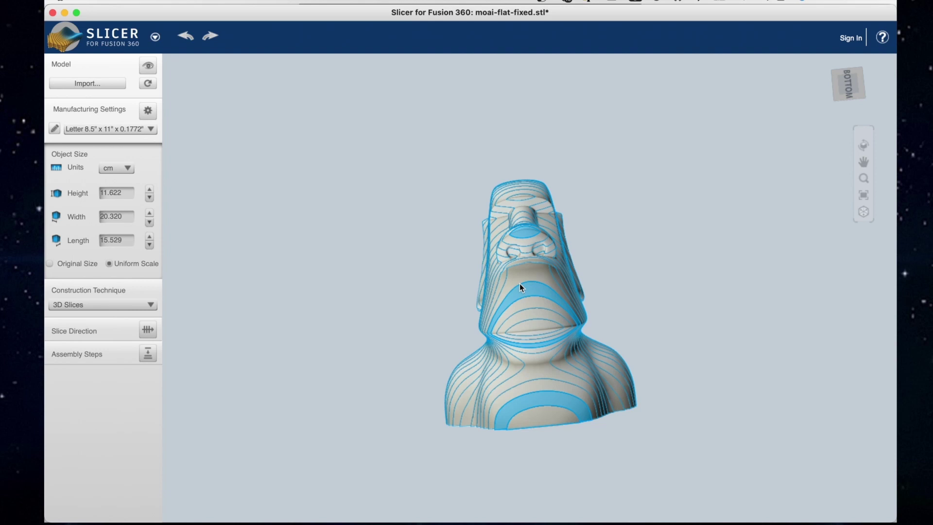
{"action": "left_click", "coordinate": [112, 250]}
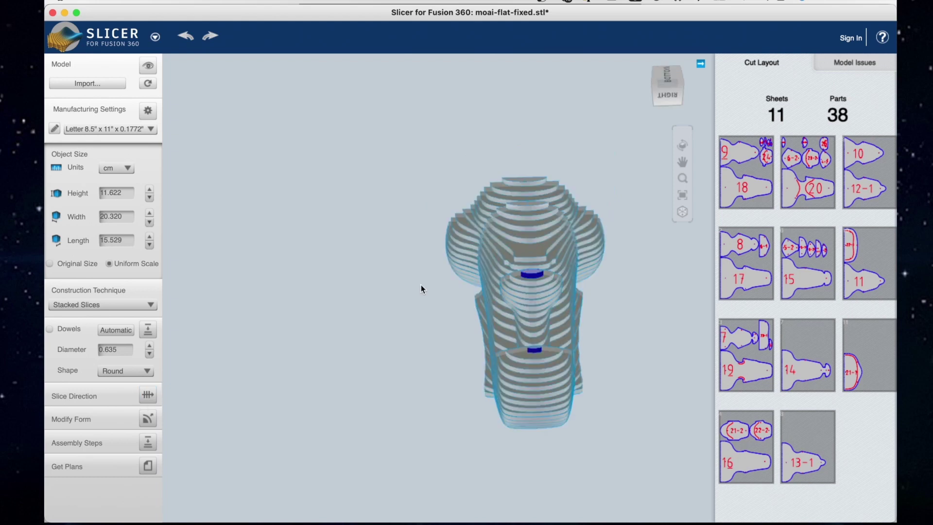
Step: Rotate the slice direction so the stacked slices run upright through the moai head
{"action": "left_click_drag", "start_coordinate": [420, 284], "coordinate": [681, 445]}
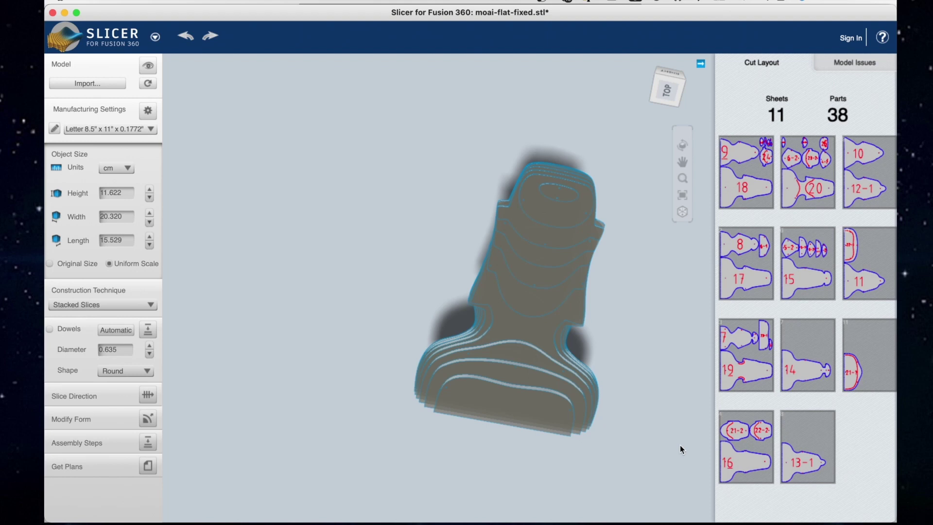
{"action": "left_click", "coordinate": [148, 395]}
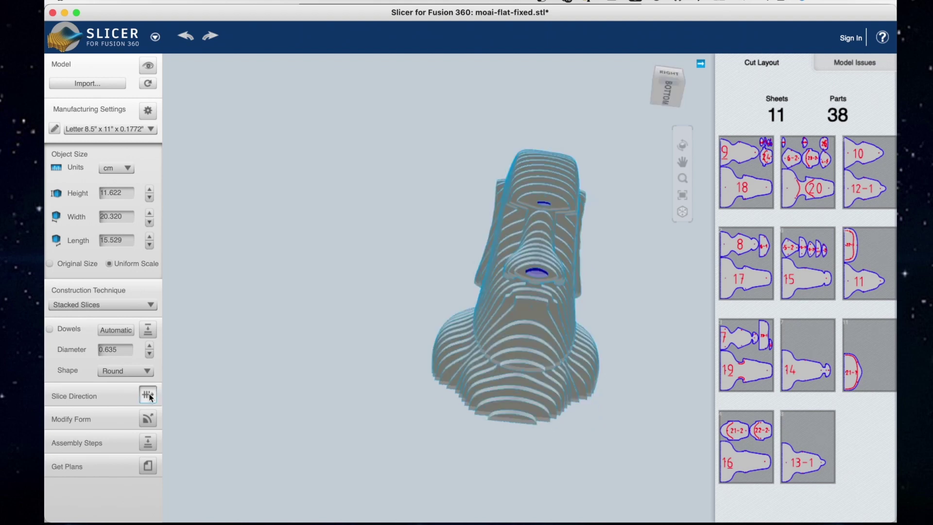
{"action": "left_click", "coordinate": [148, 395]}
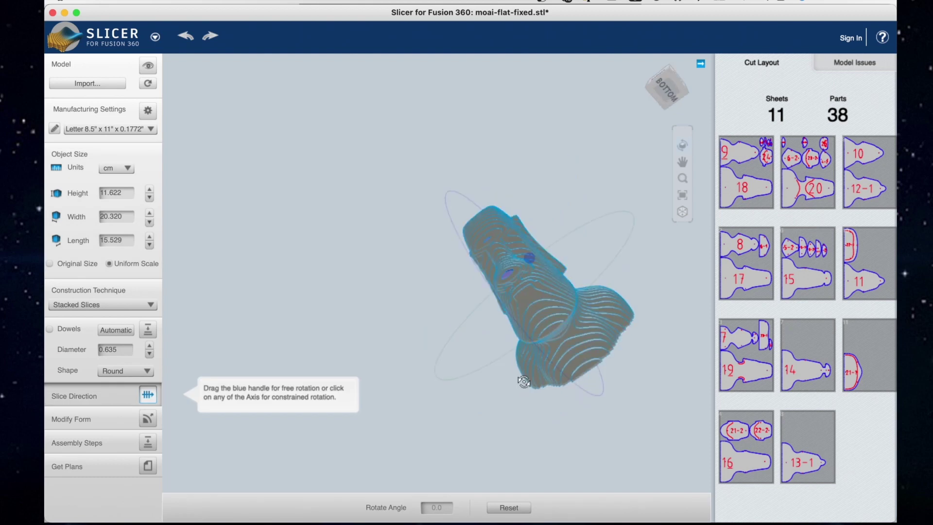
{"action": "left_click_drag", "start_coordinate": [524, 381], "coordinate": [530, 200]}
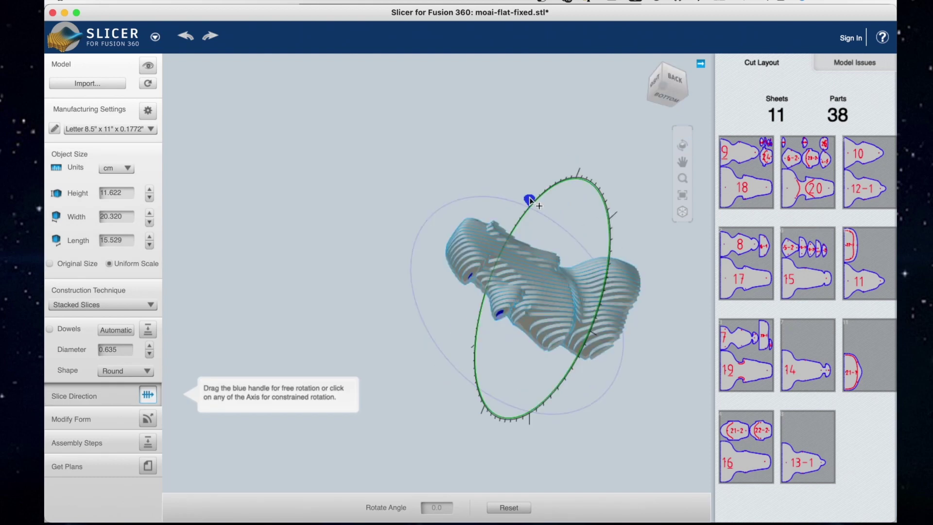
{"action": "left_click", "coordinate": [529, 200]}
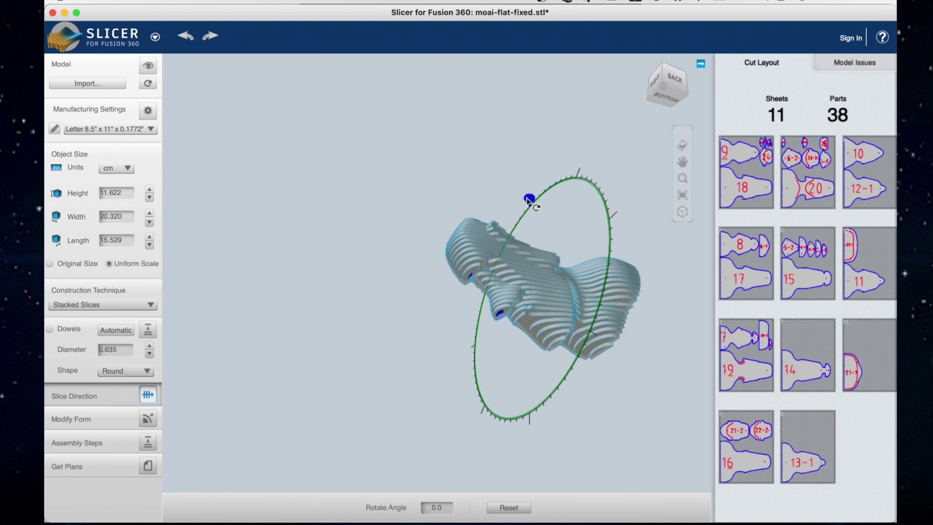
{"action": "left_click_drag", "start_coordinate": [528, 200], "coordinate": [482, 379]}
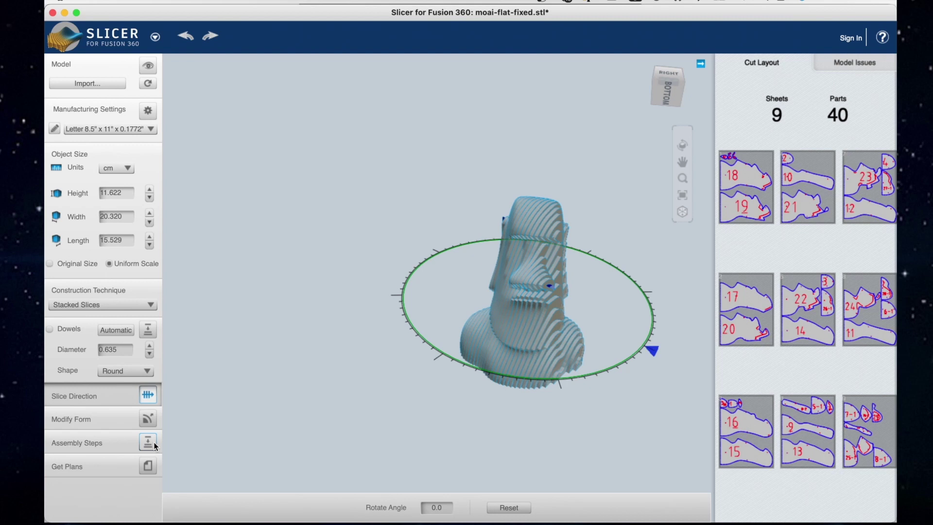
{"action": "left_click", "coordinate": [154, 444]}
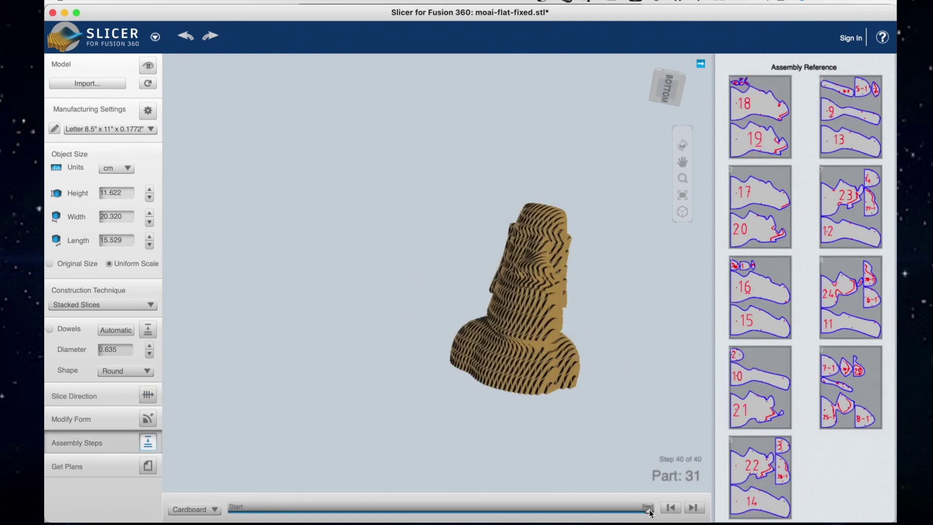
Step: Scrub the assembly preview back to the early steps, then jump to step 33 of 40
{"action": "left_click_drag", "start_coordinate": [649, 512], "coordinate": [454, 512]}
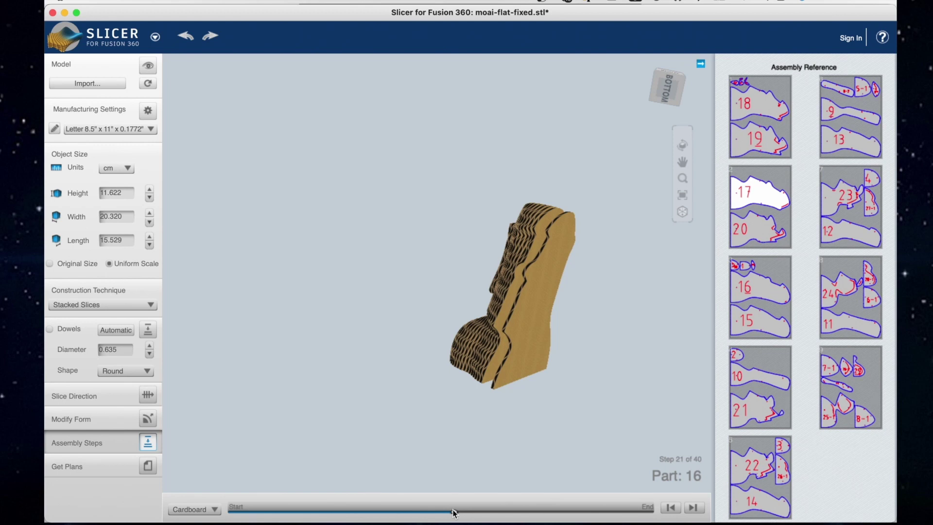
{"action": "mouse_move", "coordinate": [454, 513]}
{"action": "left_mouse_down"}
{"action": "mouse_move", "coordinate": [240, 512]}
{"action": "mouse_move", "coordinate": [287, 513]}
{"action": "left_mouse_up"}
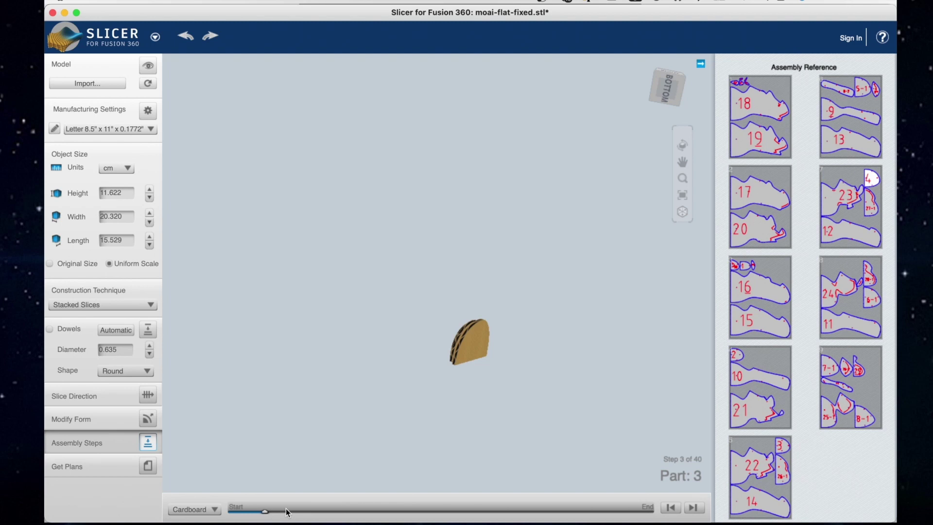
{"action": "left_click_drag", "start_coordinate": [288, 512], "coordinate": [582, 511]}
{"action": "left_click", "coordinate": [194, 510]}
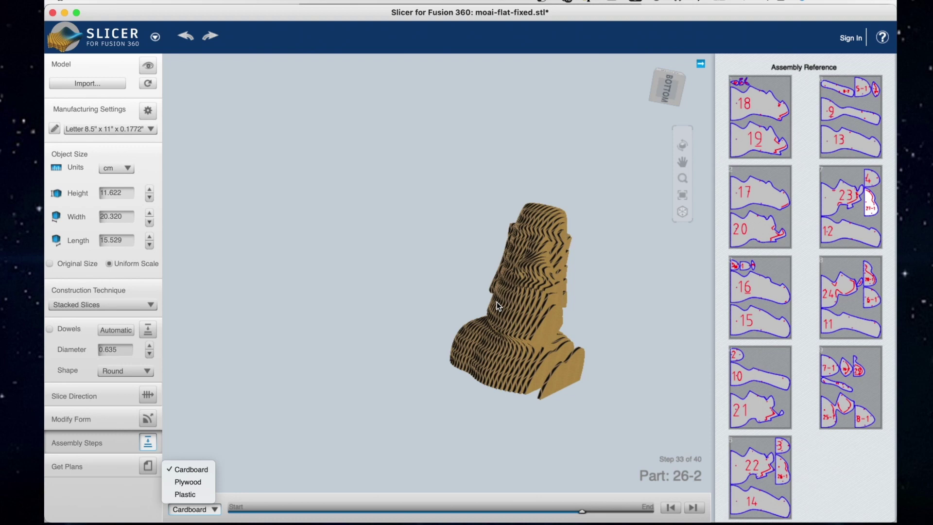
Step: Preview the moai in Plastic from a frontal view and display the cut-sheet plans
{"action": "key", "text": "Down"}
{"action": "key", "text": "Down"}
{"action": "key", "text": "Return"}
{"action": "left_click_drag", "start_coordinate": [496, 302], "coordinate": [505, 389]}
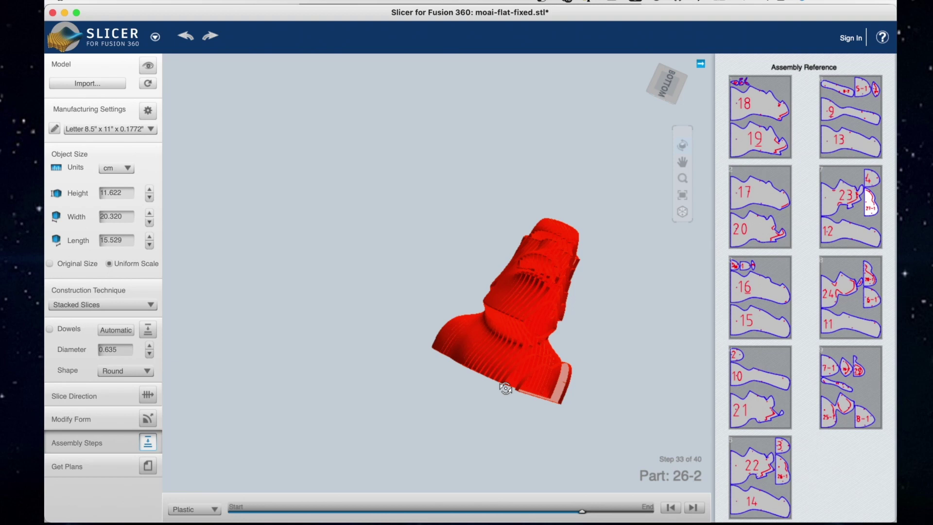
{"action": "left_click_drag", "start_coordinate": [505, 389], "coordinate": [429, 154]}
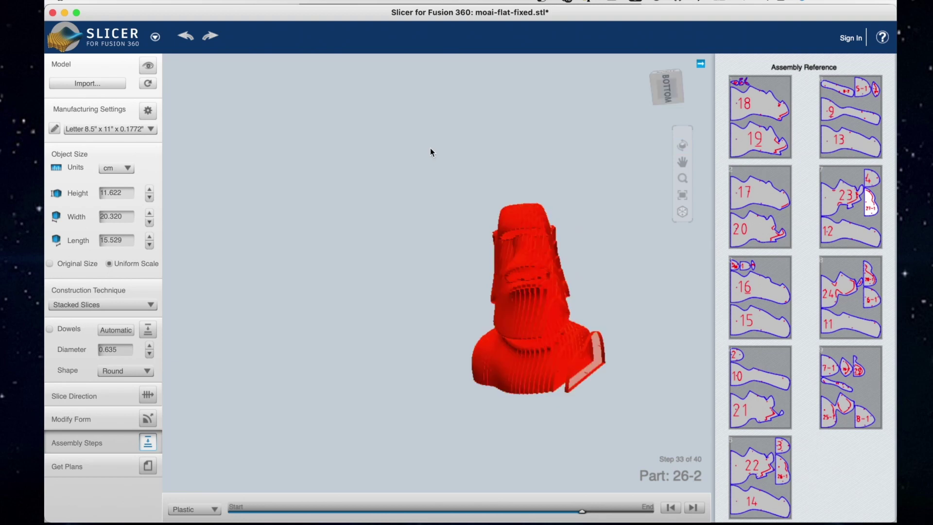
{"action": "left_click", "coordinate": [147, 467]}
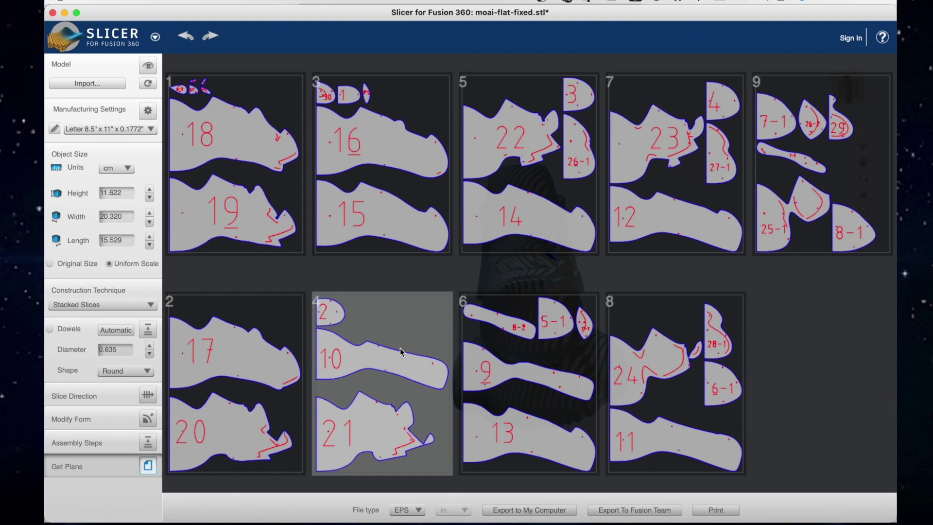
Step: Review the EPS/PDF/DXF export types keeping EPS, and switch to Interlocked Slices
{"action": "left_click", "coordinate": [408, 510]}
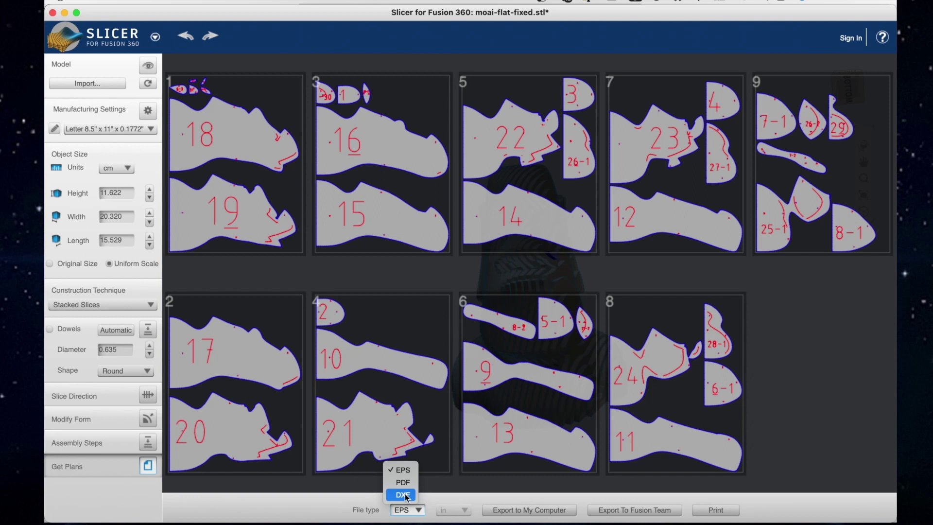
{"action": "left_click_drag", "start_coordinate": [102, 304], "coordinate": [116, 317]}
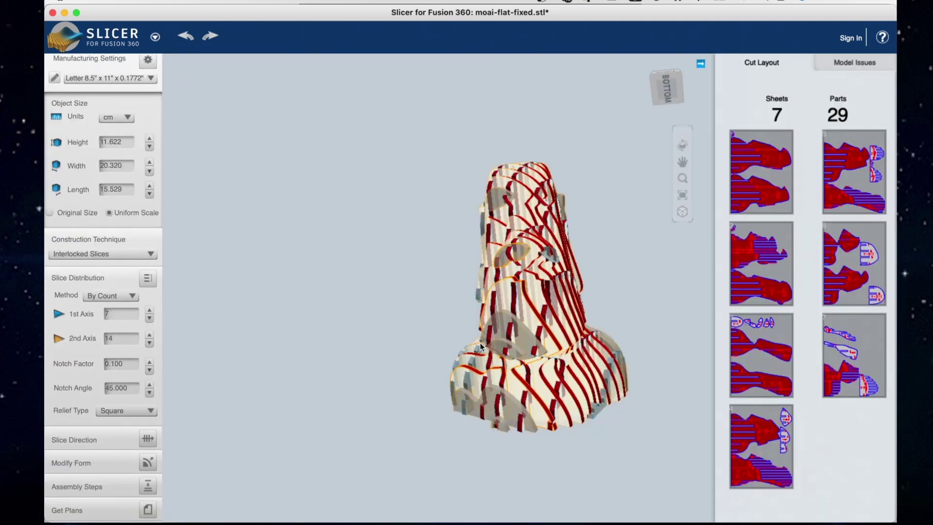
Step: Orbit the interlocked-slice moai upright to inspect its face
{"action": "mouse_move", "coordinate": [480, 346]}
{"action": "left_mouse_down"}
{"action": "mouse_move", "coordinate": [477, 209]}
{"action": "mouse_move", "coordinate": [521, 364]}
{"action": "left_mouse_up"}
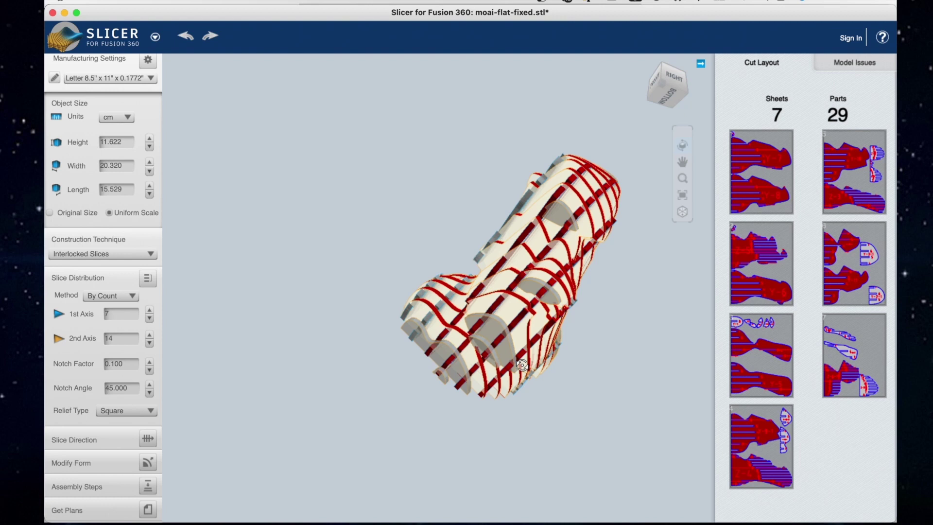
{"action": "mouse_move", "coordinate": [522, 364]}
{"action": "left_mouse_down"}
{"action": "mouse_move", "coordinate": [502, 277]}
{"action": "mouse_move", "coordinate": [515, 248]}
{"action": "left_mouse_up"}
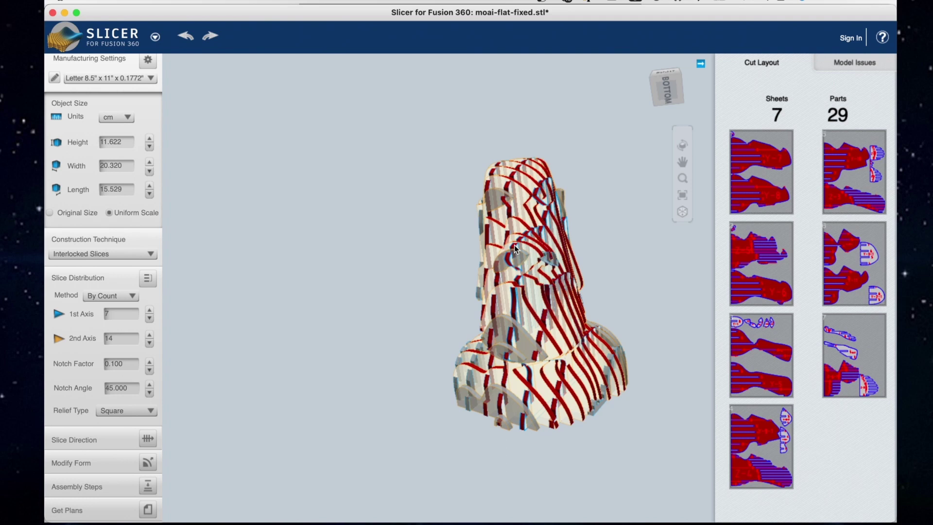